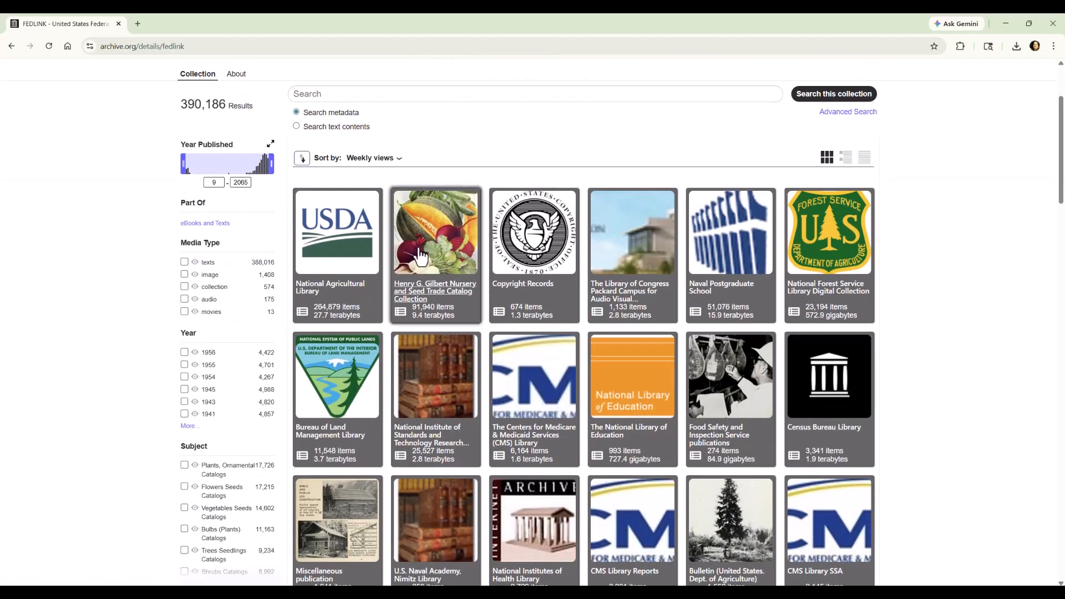
# Step: Open the Henry G. Gilbert Nursery and Seed Trade Catalog Collection and choose the book Vick's floral guide by James Vick's Sons
pyautogui.moveTo(420, 254)
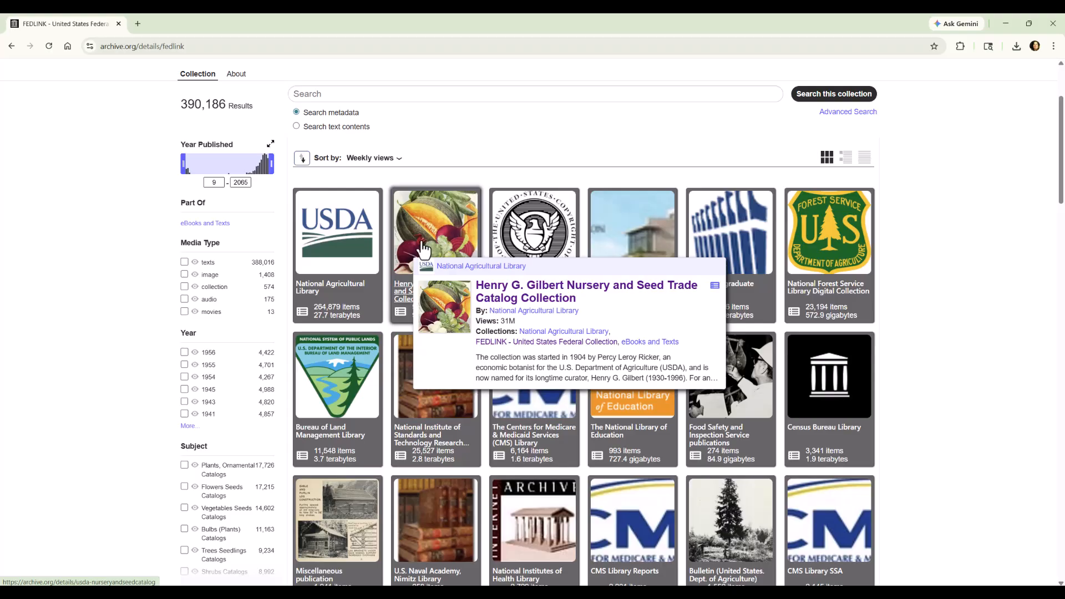
pyautogui.click(423, 250)
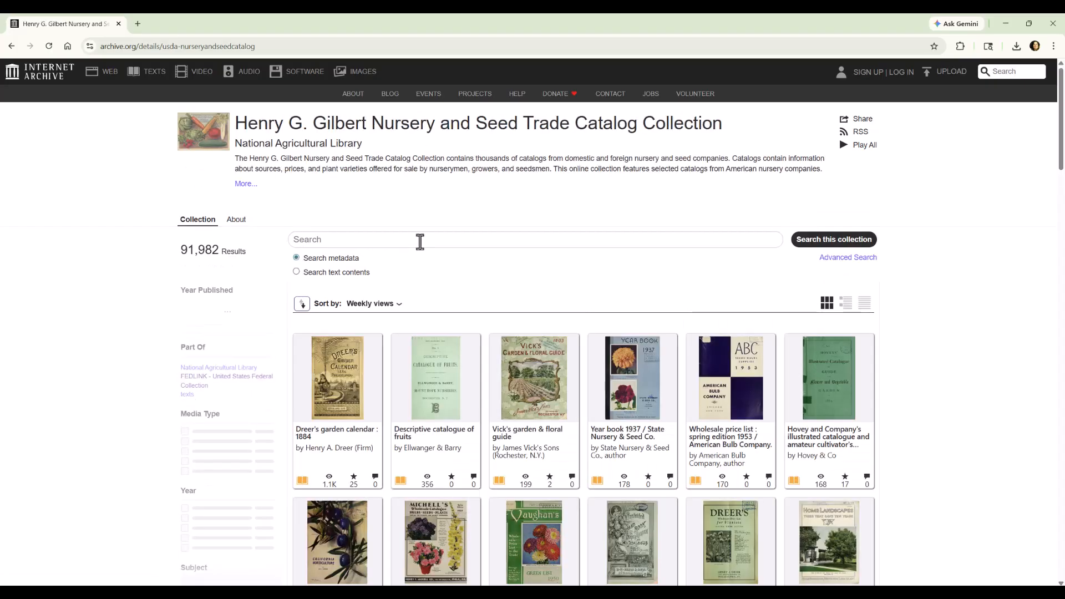
pyautogui.scroll(-7, 923, 368)
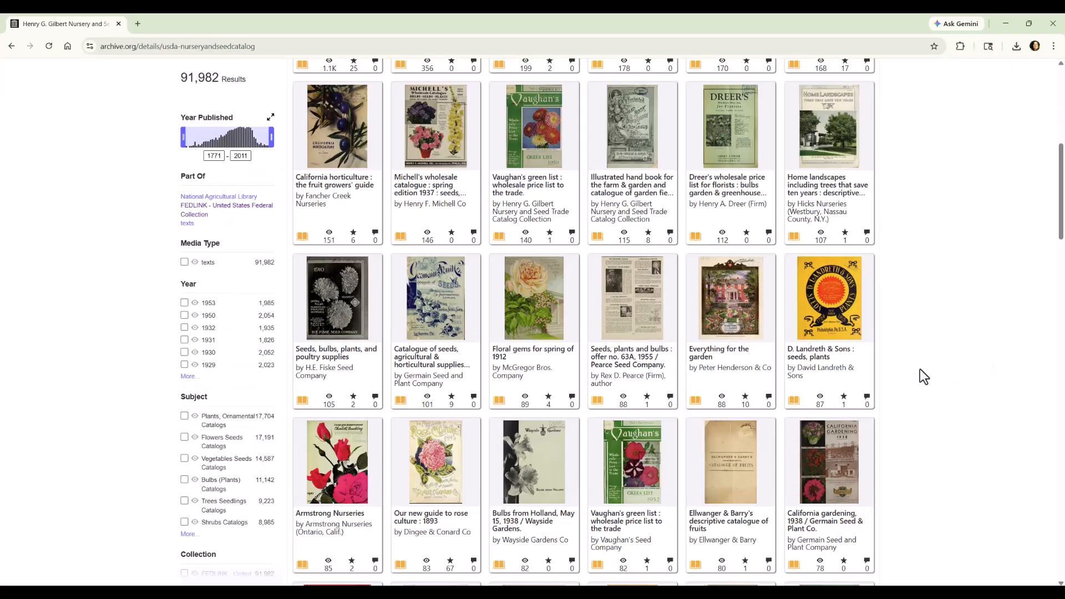
pyautogui.scroll(-5, 920, 368)
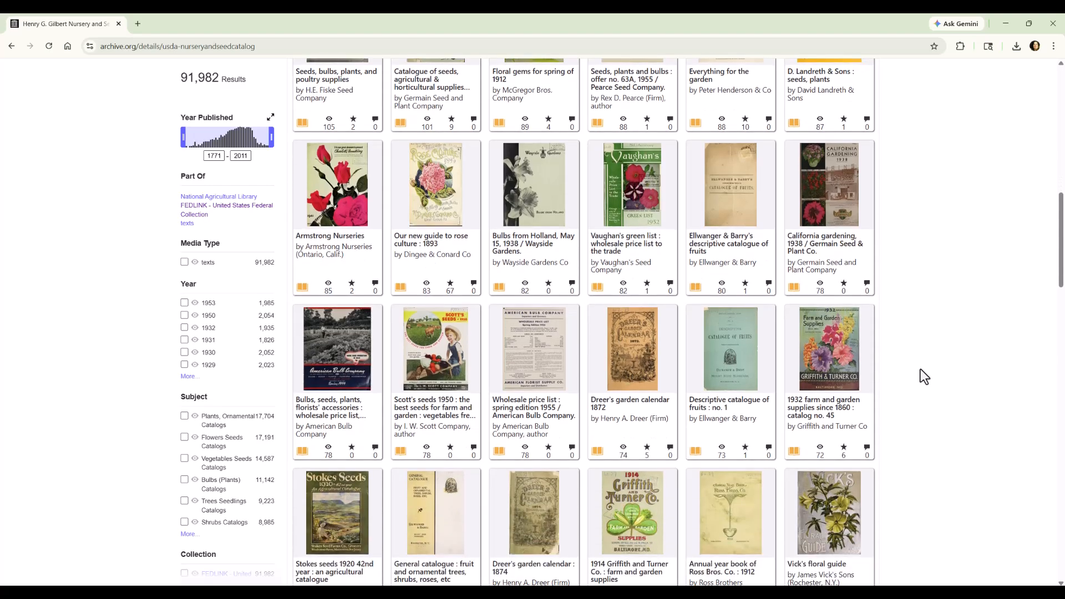
pyautogui.click(821, 538)
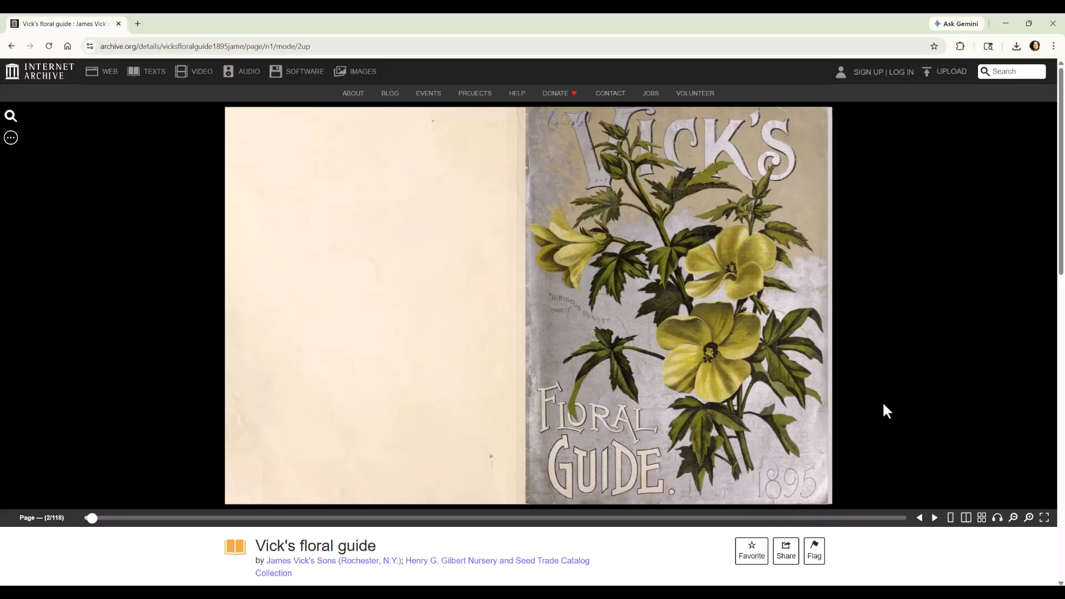
# Step: Leaf through the opening pages of Vick's floral guide as far as page 12
pyautogui.click(935, 518)
pyautogui.click(935, 521)
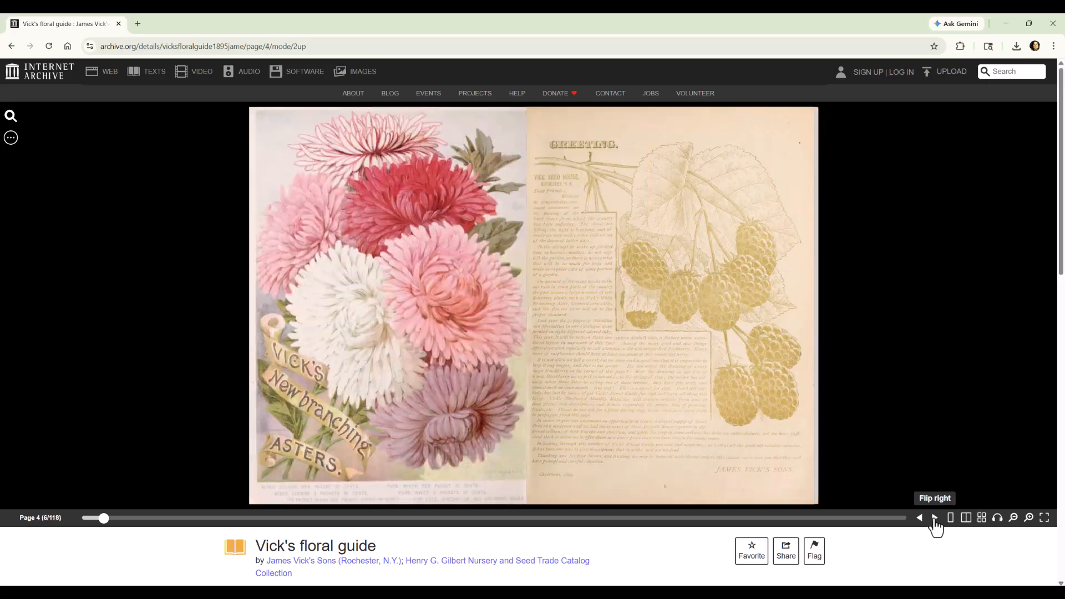
pyautogui.click(935, 519)
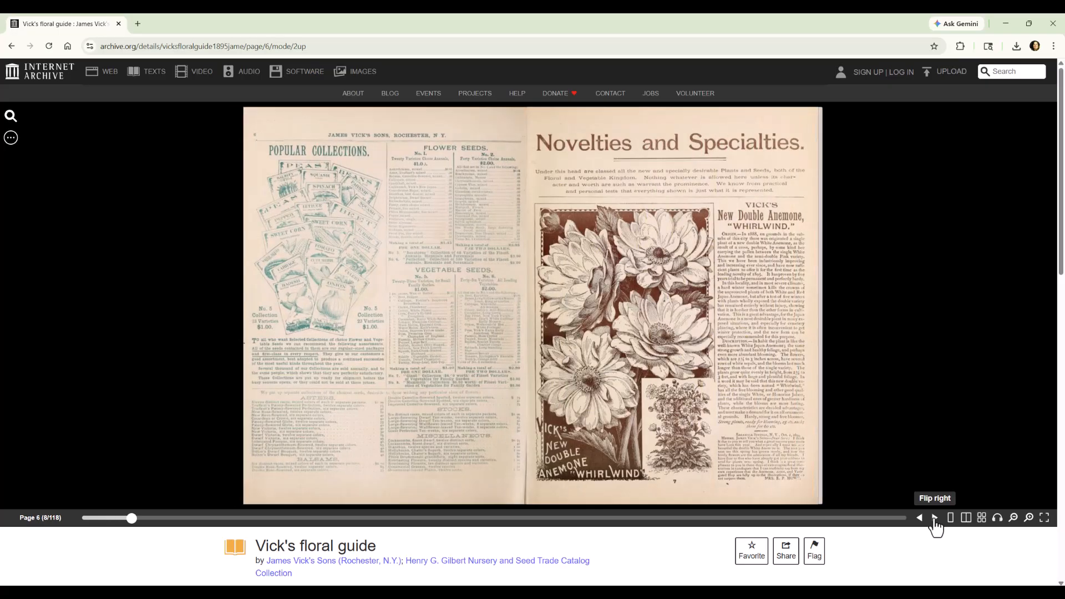
pyautogui.click(935, 519)
pyautogui.click(935, 518)
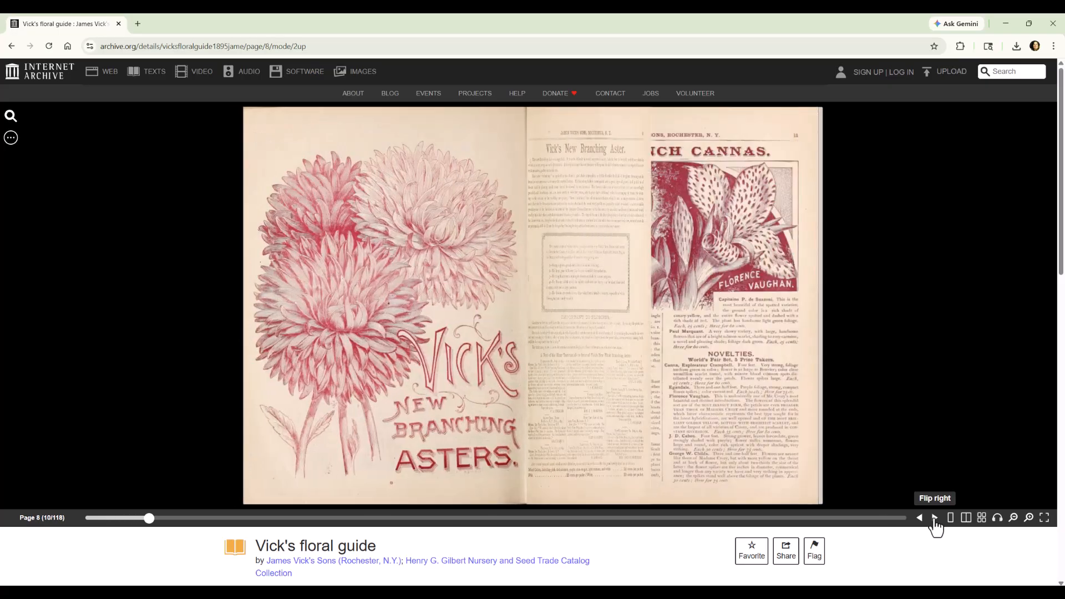
pyautogui.click(935, 519)
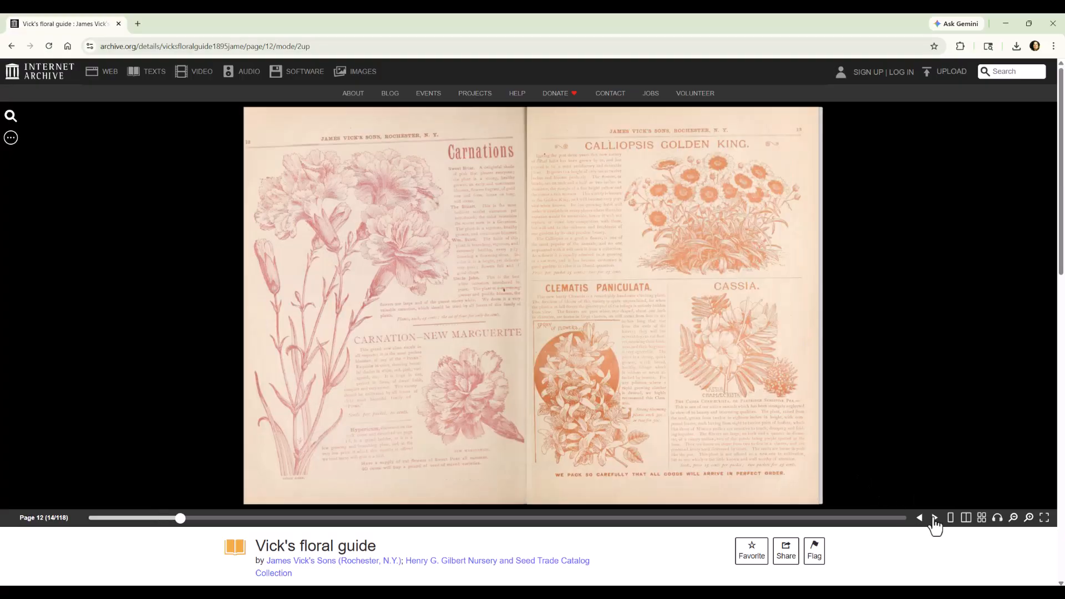
# Step: Show the book's pages as thumbnails, browse through them and open page 76 with the caladium and calla illustrations
pyautogui.click(982, 517)
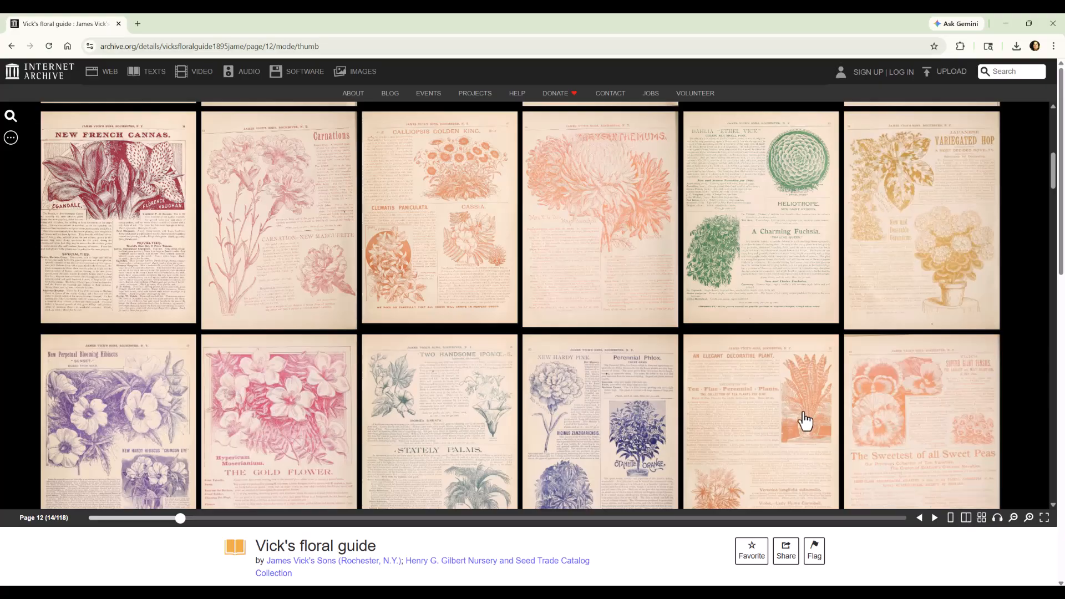
pyautogui.scroll(-4, 784, 361)
pyautogui.scroll(-1, 785, 357)
pyautogui.scroll(-3, 786, 361)
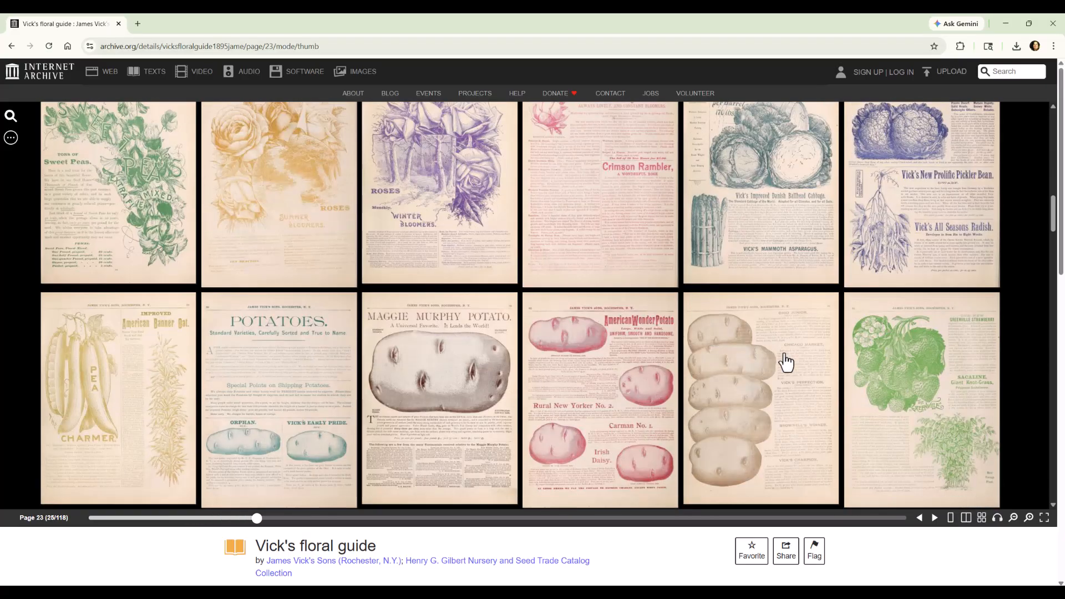
pyautogui.scroll(-6, 787, 362)
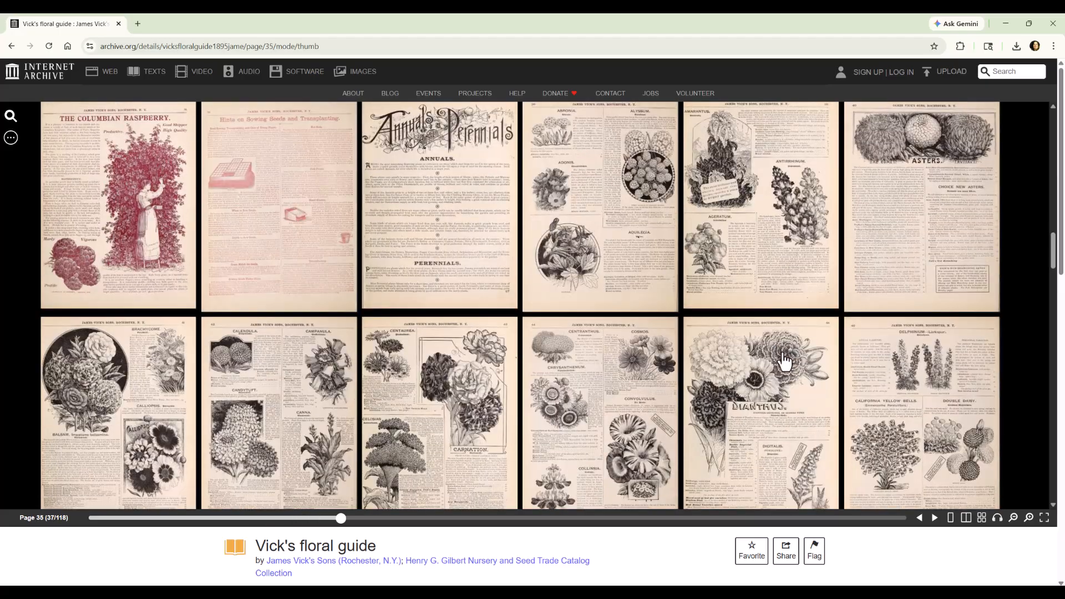
pyautogui.scroll(-6, 682, 363)
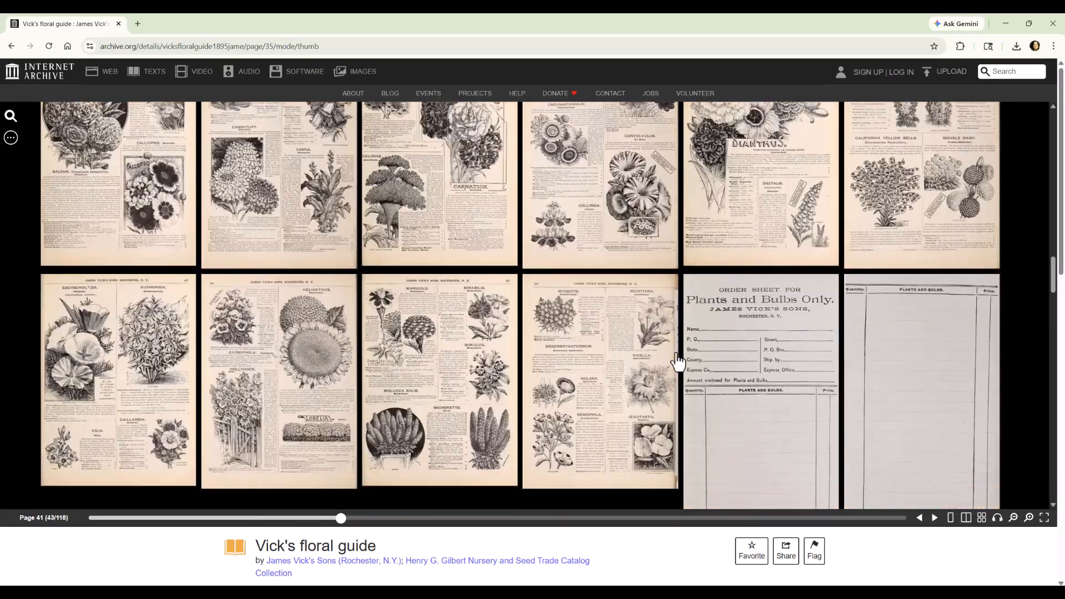
pyautogui.scroll(-8, 522, 448)
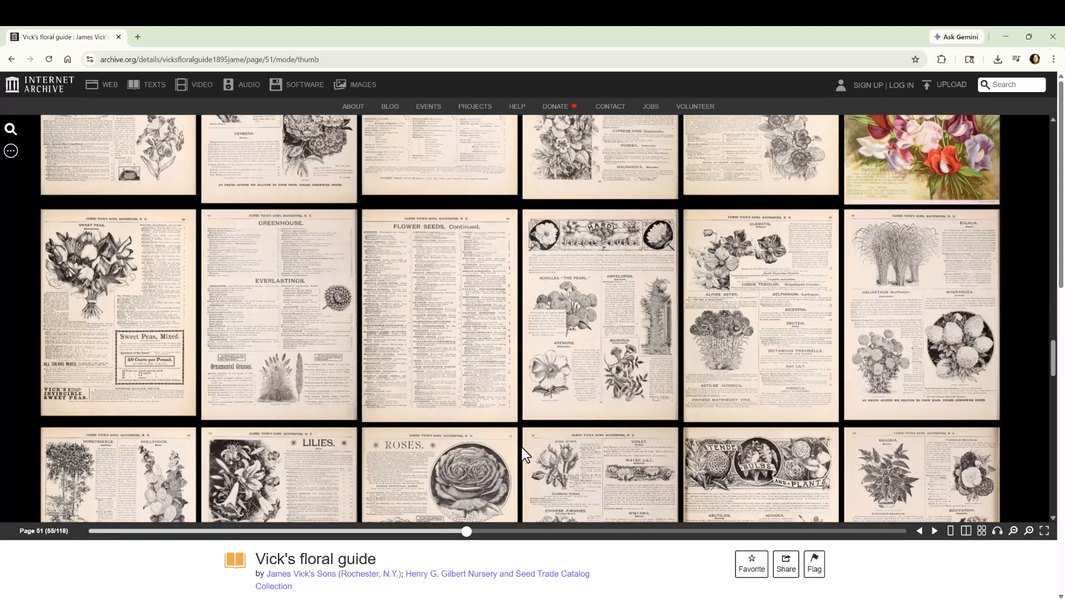
pyautogui.scroll(-3, 522, 447)
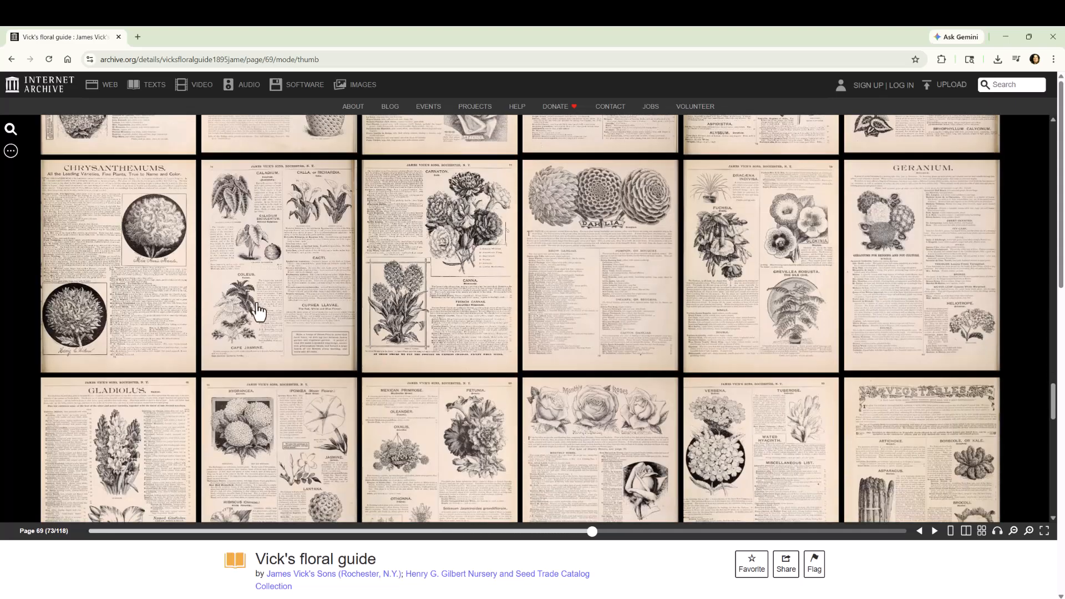
pyautogui.click(257, 304)
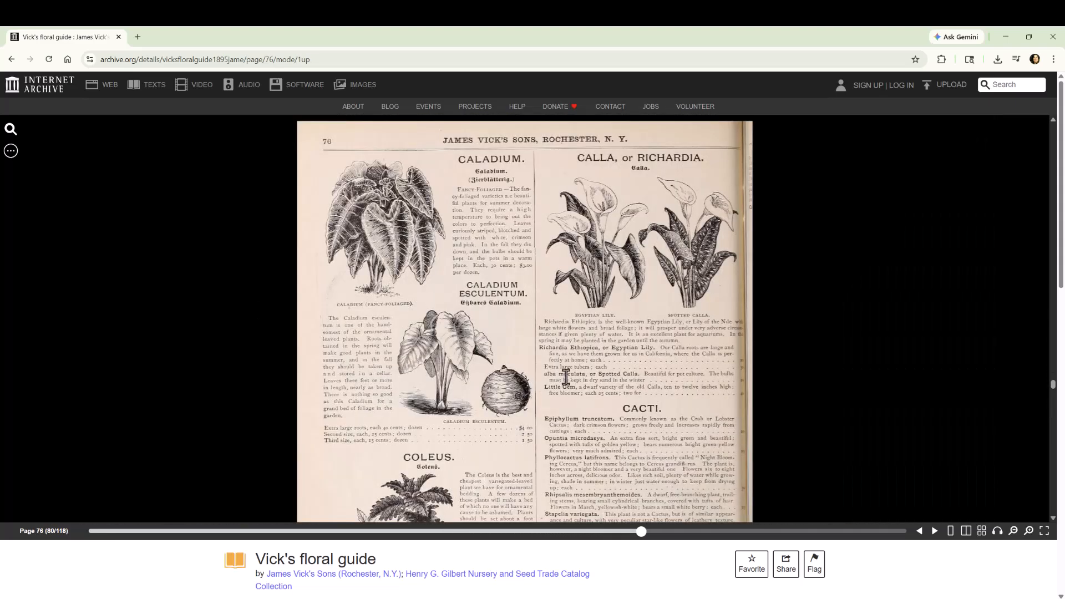
# Step: Save the image of page 76 as vicksfloralguide1895jame_0082.jpg in the Documents subfolder 1
pyautogui.scroll(-1, 566, 377)
pyautogui.scroll(2, 566, 377)
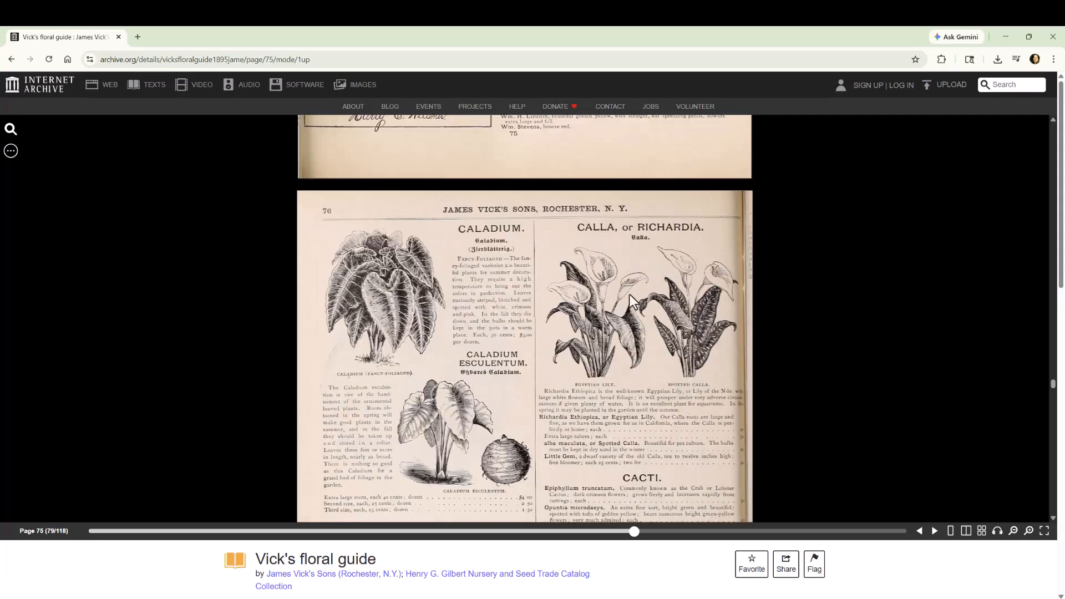
pyautogui.scroll(-2, 559, 314)
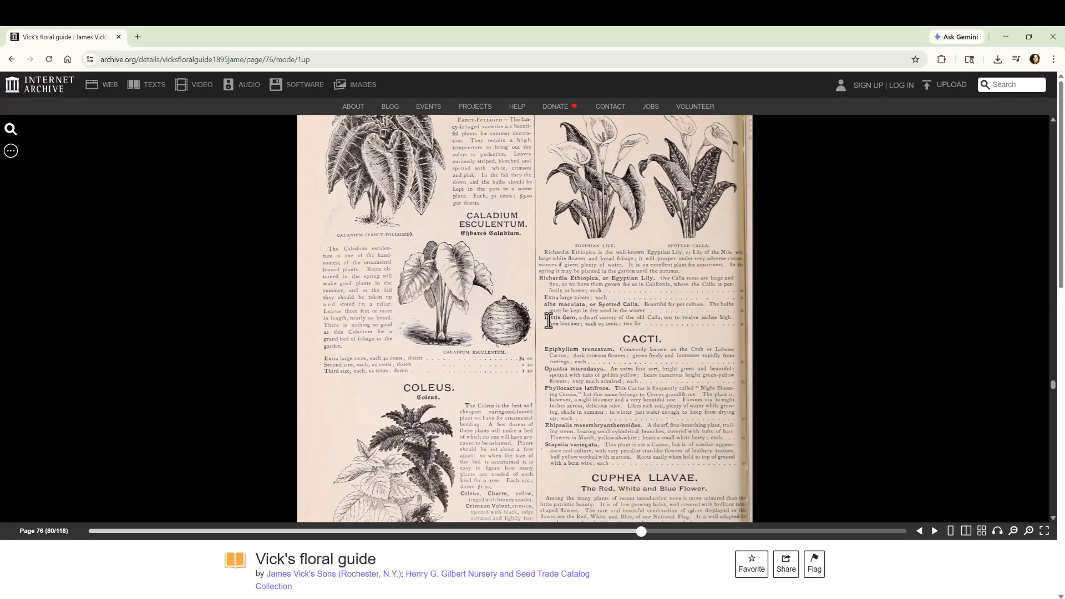
pyautogui.scroll(-2, 470, 326)
pyautogui.rightClick(427, 326)
pyautogui.click(469, 354)
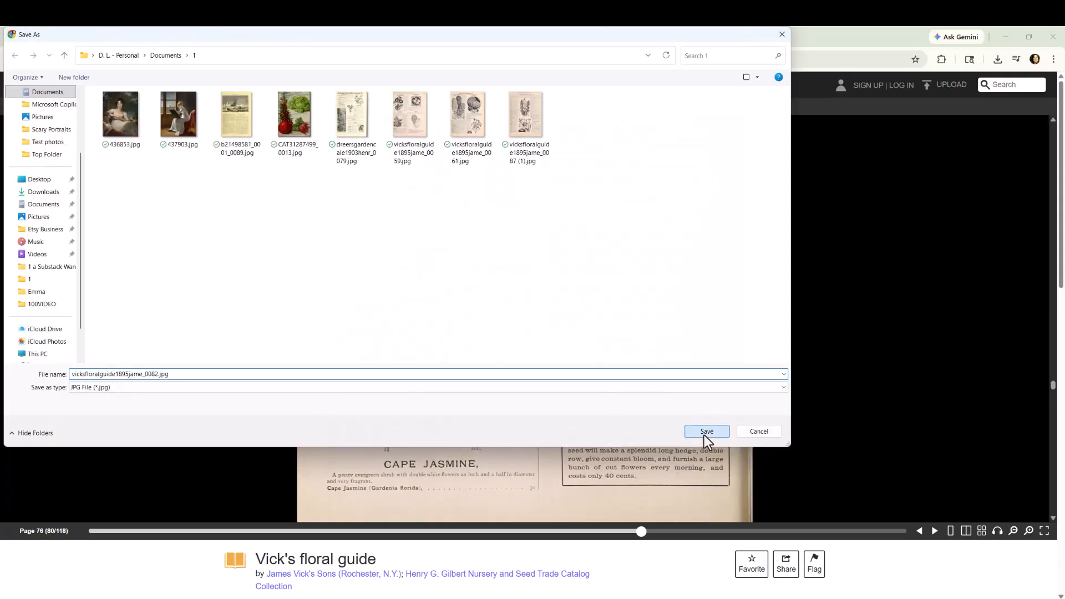
pyautogui.click(703, 435)
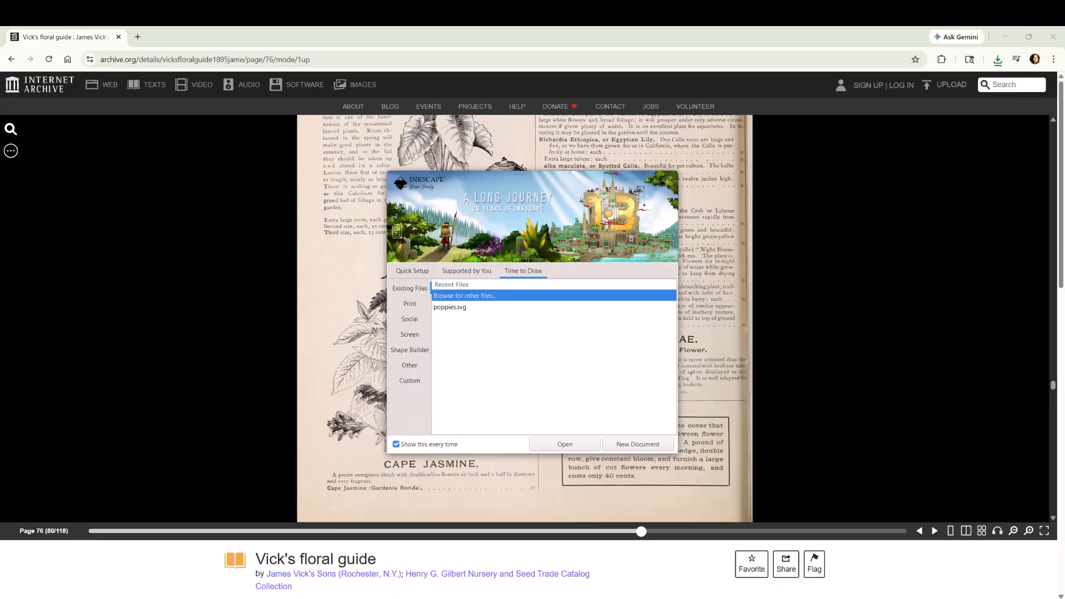
# Step: Switch to Inkscape, open vicksfloralguide1895jame_0082.jpg and display the Trace Bitmap settings
pyautogui.click(570, 448)
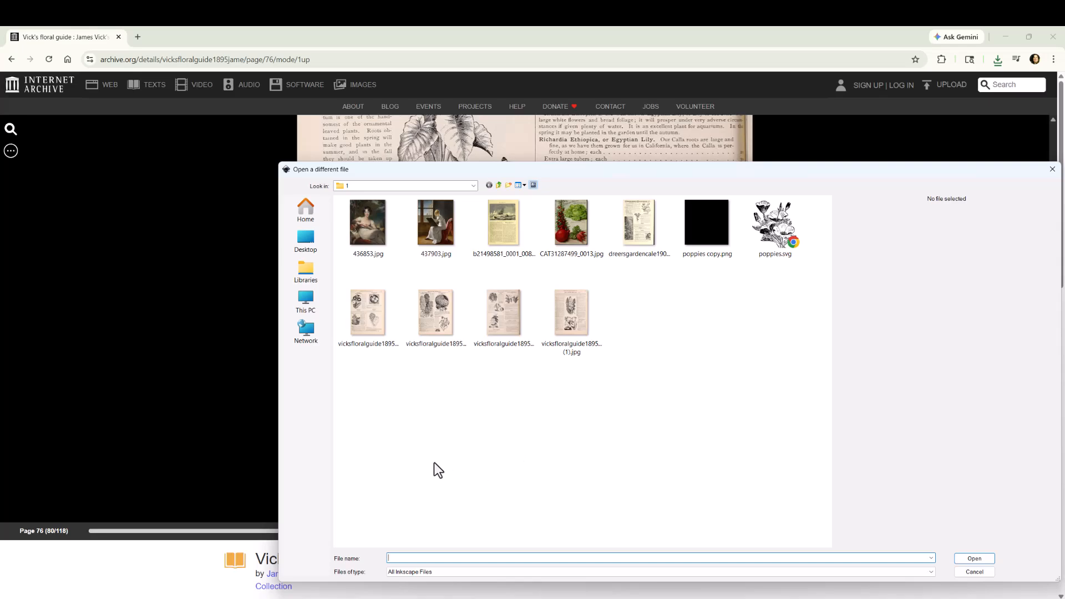
pyautogui.doubleClick(501, 324)
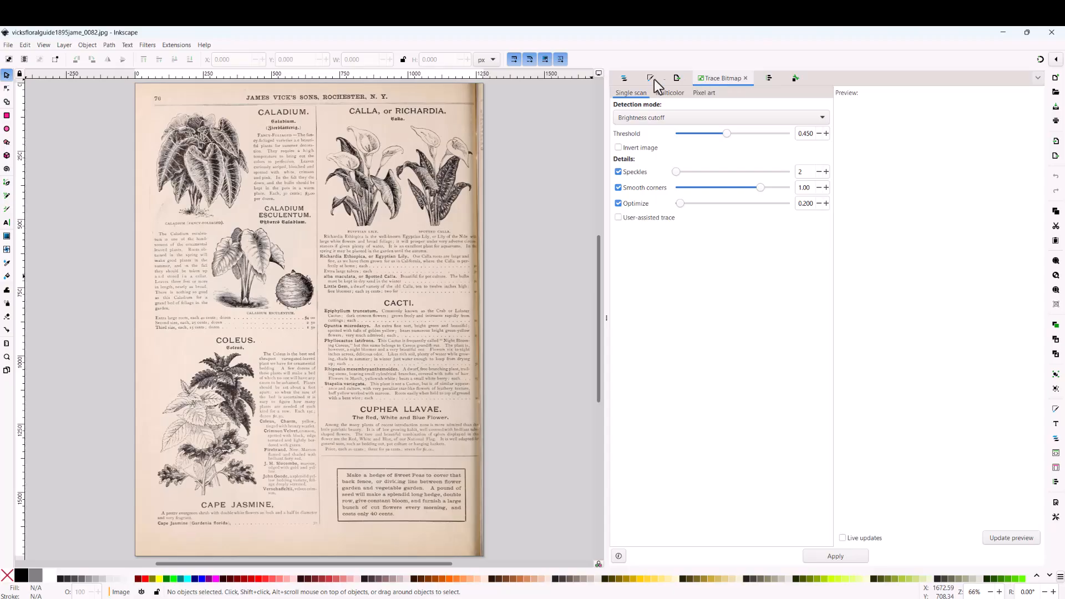
pyautogui.click(624, 78)
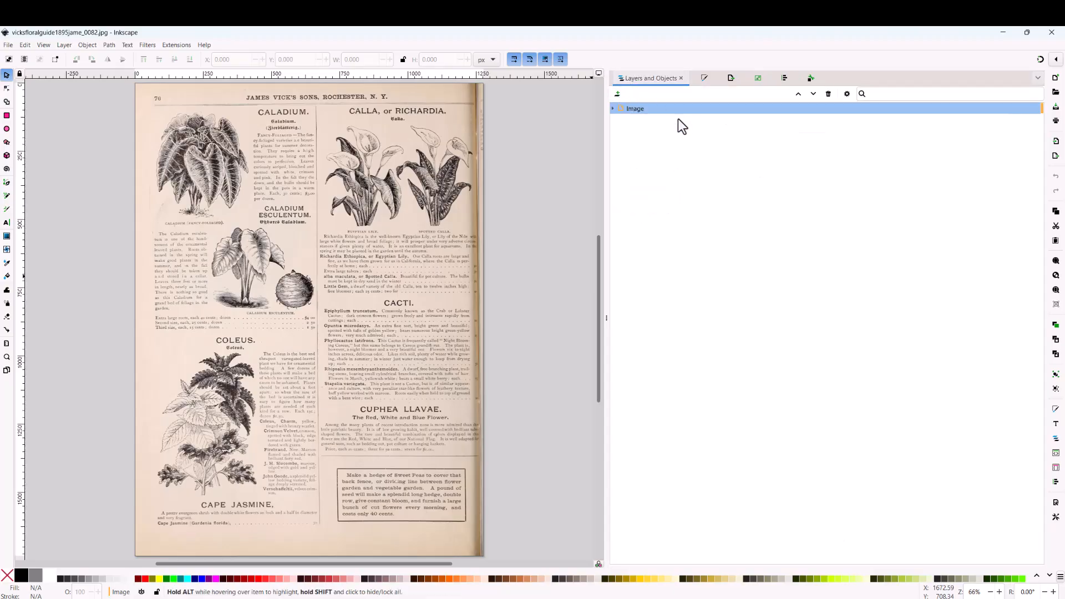
pyautogui.click(731, 78)
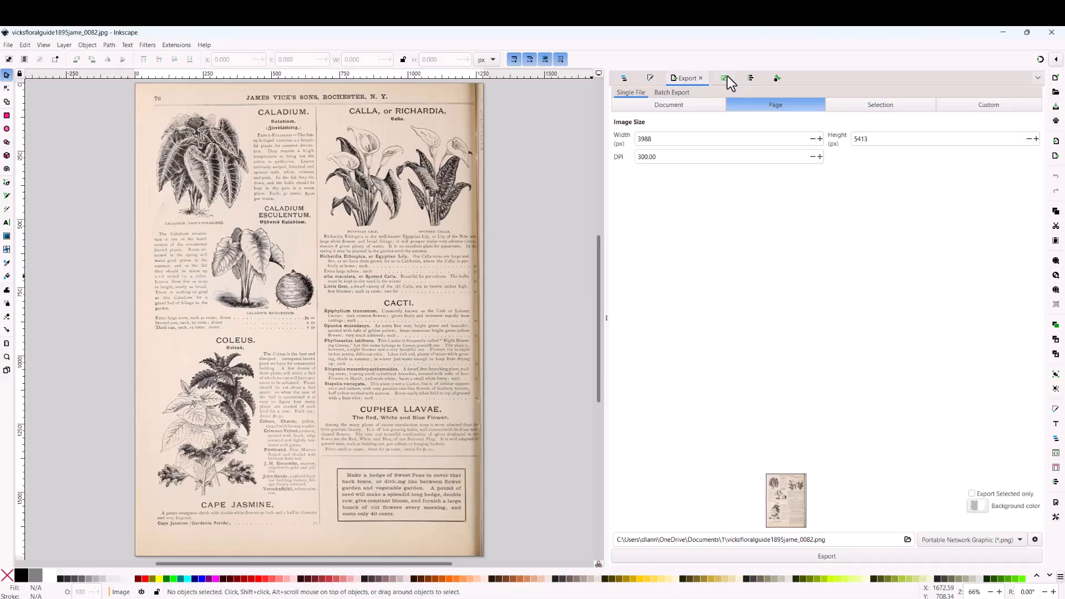
pyautogui.click(727, 78)
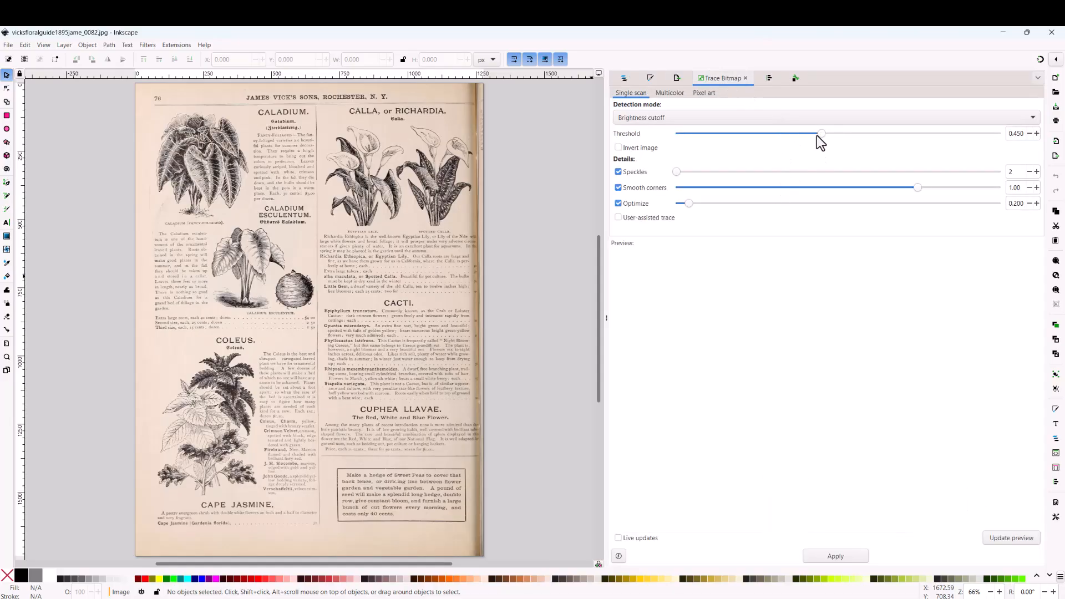
# Step: Trace the page image in a single brightness-cutoff scan with the threshold set to 0.609, previewing it before applying
pyautogui.click(280, 254)
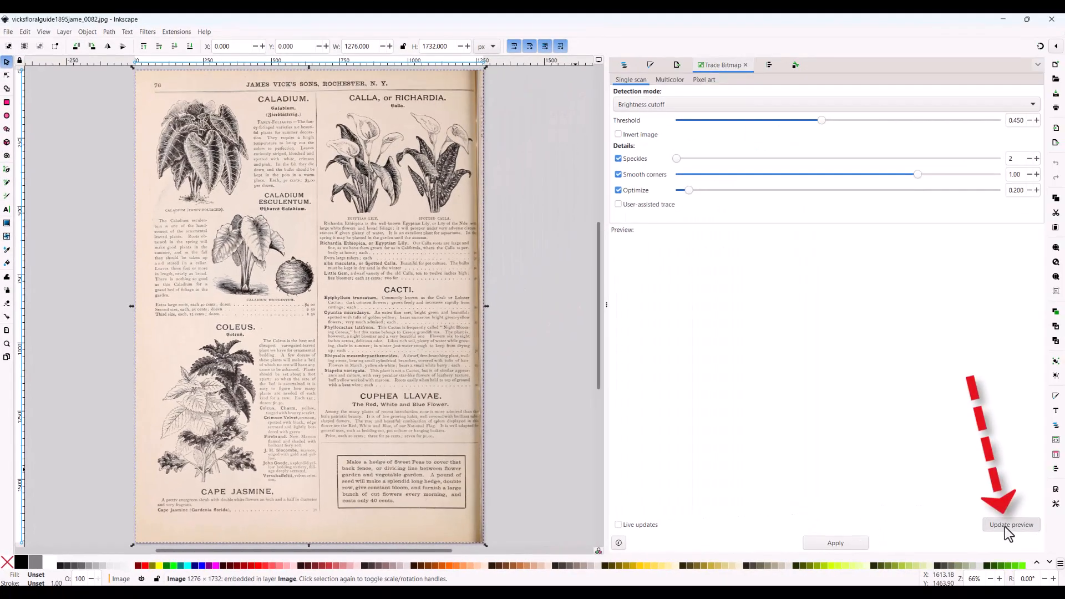
pyautogui.click(1009, 526)
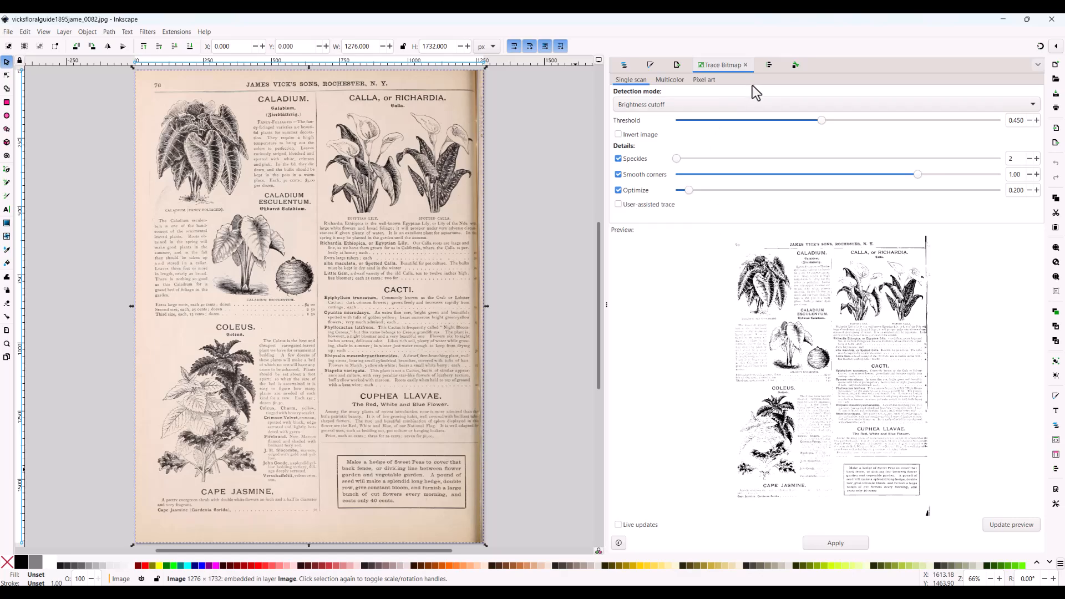
pyautogui.click(849, 120)
pyautogui.click(999, 524)
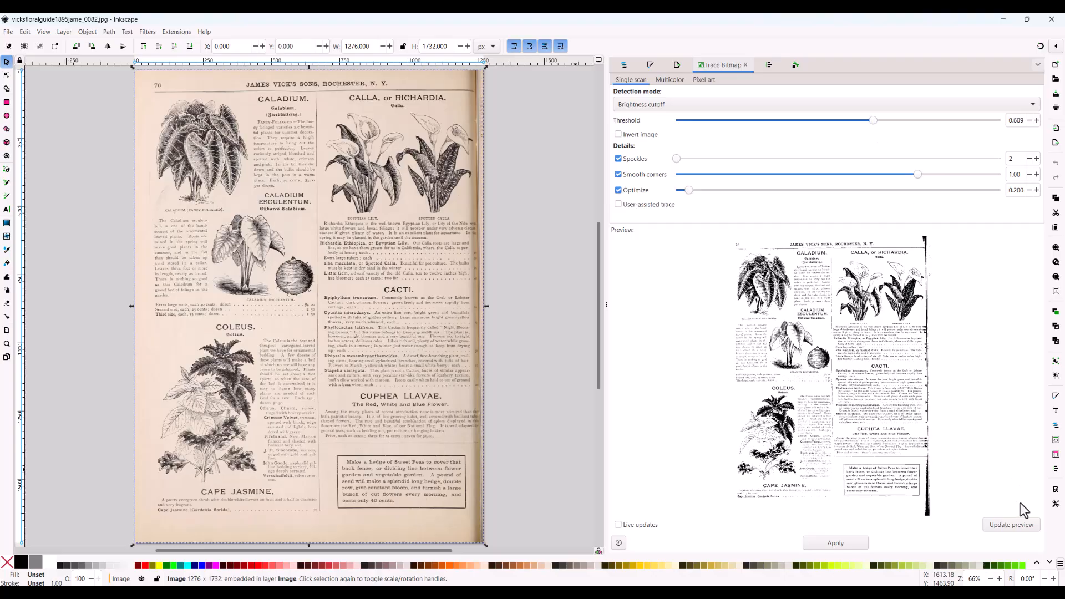
pyautogui.click(1018, 526)
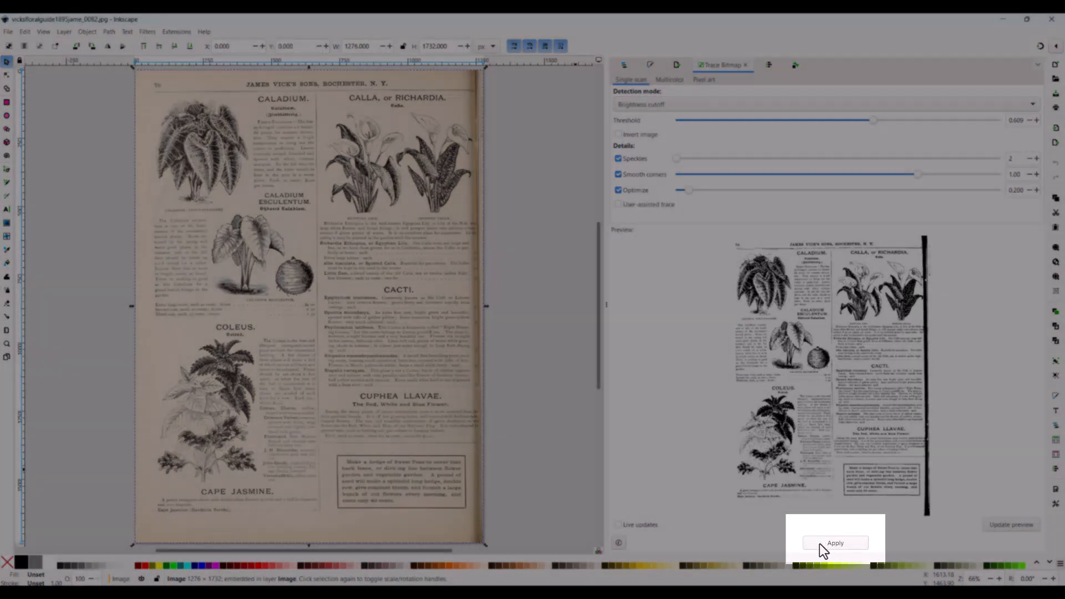
pyautogui.click(827, 543)
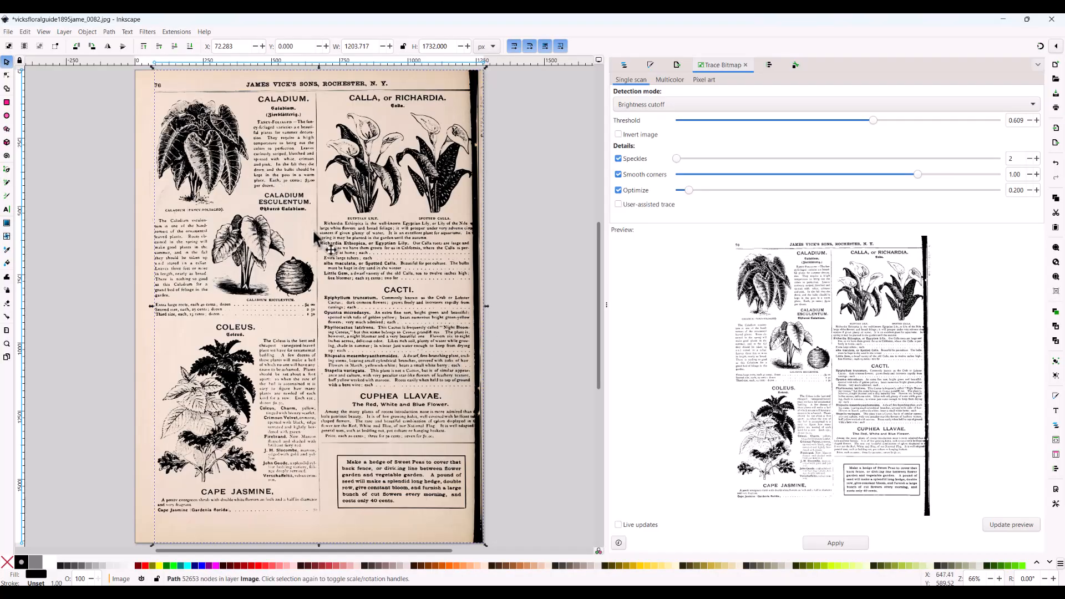
# Step: Move the traced copy below the original page and delete it
pyautogui.scroll(-2, 289, 217)
pyautogui.scroll(-6, 289, 218)
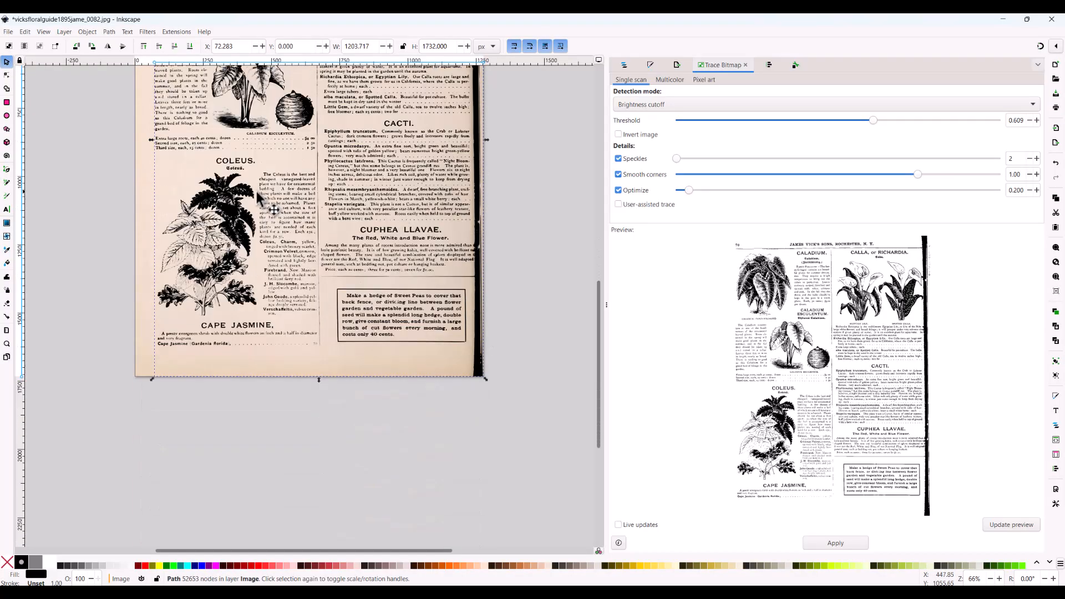
pyautogui.moveTo(233, 219); pyautogui.dragTo(234, 416)
pyautogui.scroll(-8, 233, 397)
pyautogui.moveTo(235, 332); pyautogui.dragTo(236, 525)
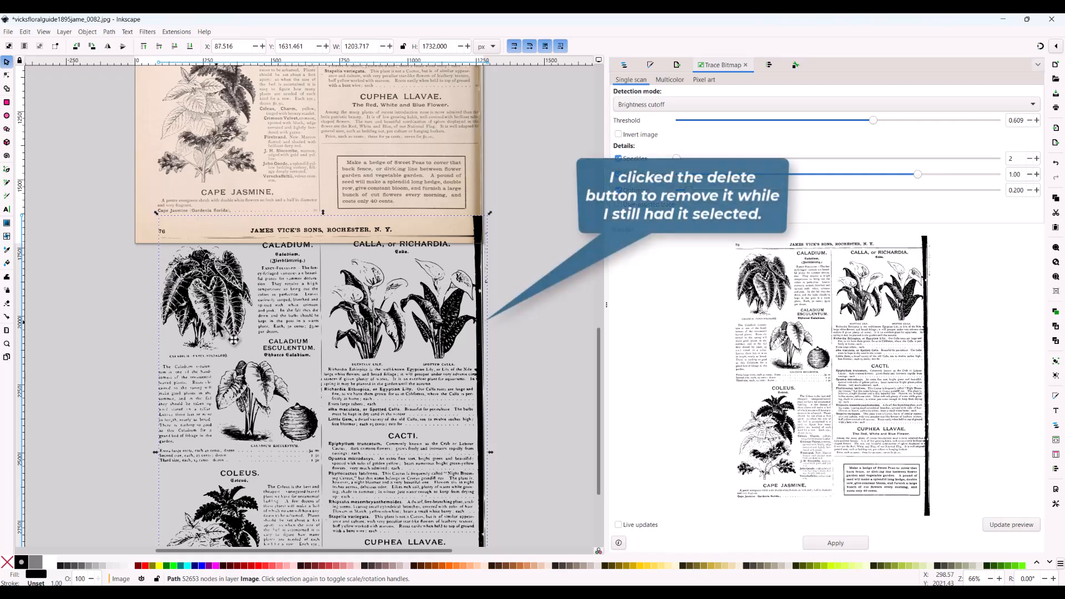
pyautogui.press('Delete')
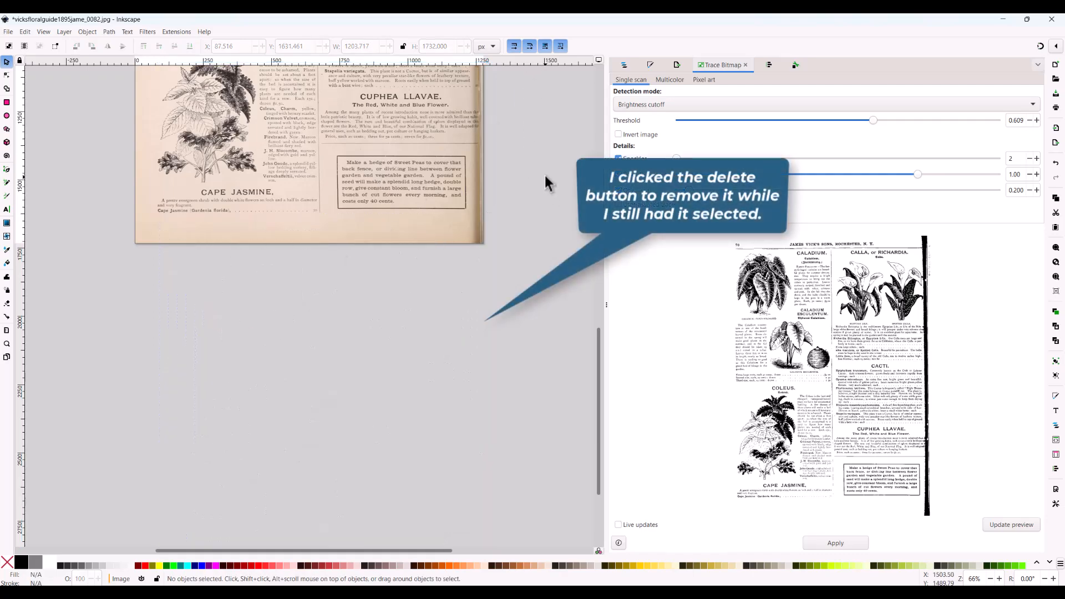
# Step: Trace the original page image again as a brightness-cutoff scan with the threshold raised to 0.701, previewing it before applying
pyautogui.scroll(10, 546, 184)
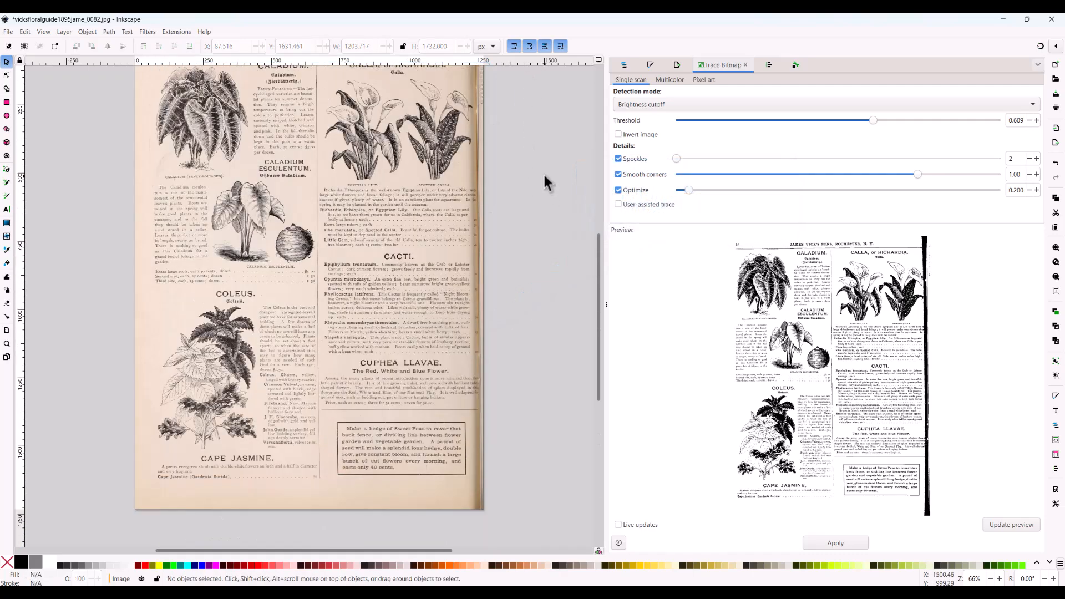
pyautogui.click(434, 183)
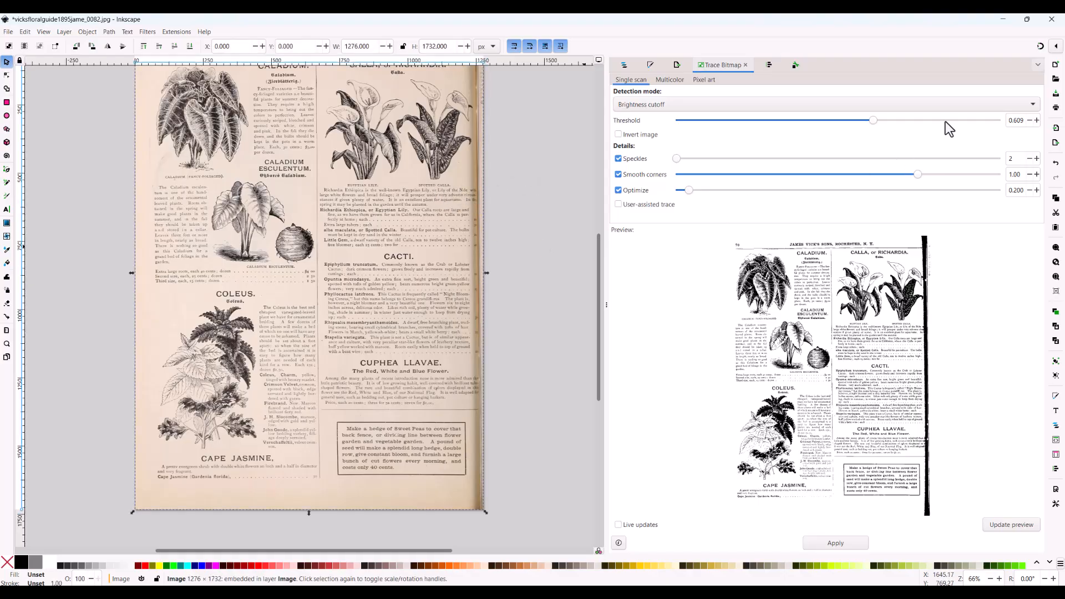
pyautogui.click(1009, 530)
pyautogui.click(835, 543)
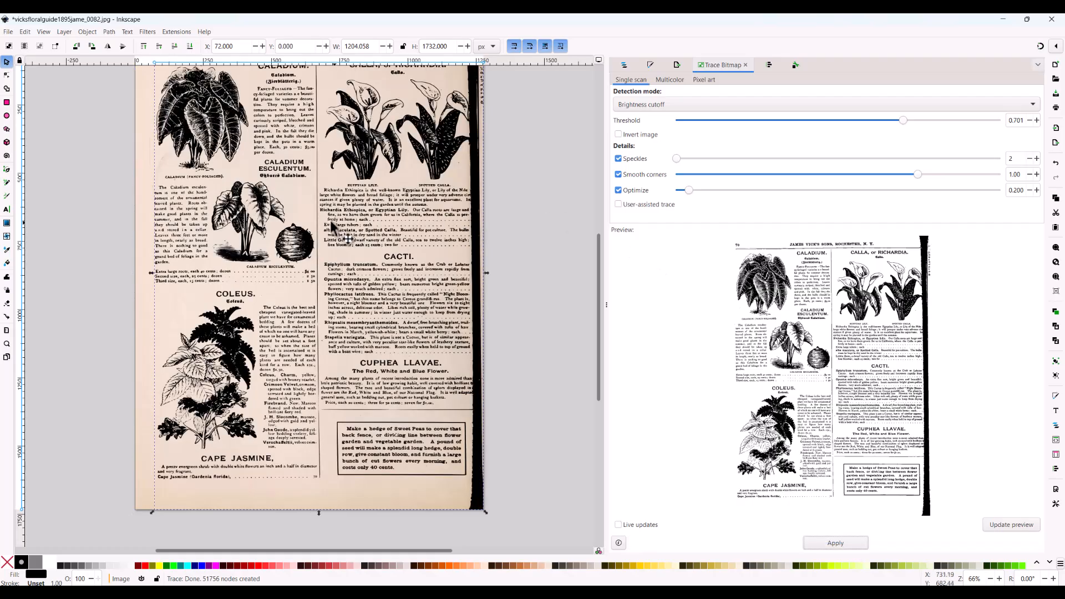
# Step: Move the new traced copy below the page and delete the original scanned image
pyautogui.moveTo(272, 219); pyautogui.dragTo(287, 347)
pyautogui.scroll(-9, 287, 347)
pyautogui.moveTo(249, 276)
pyautogui.mouseDown()
pyautogui.moveTo(281, 335)
pyautogui.moveTo(195, 534)
pyautogui.mouseUp()
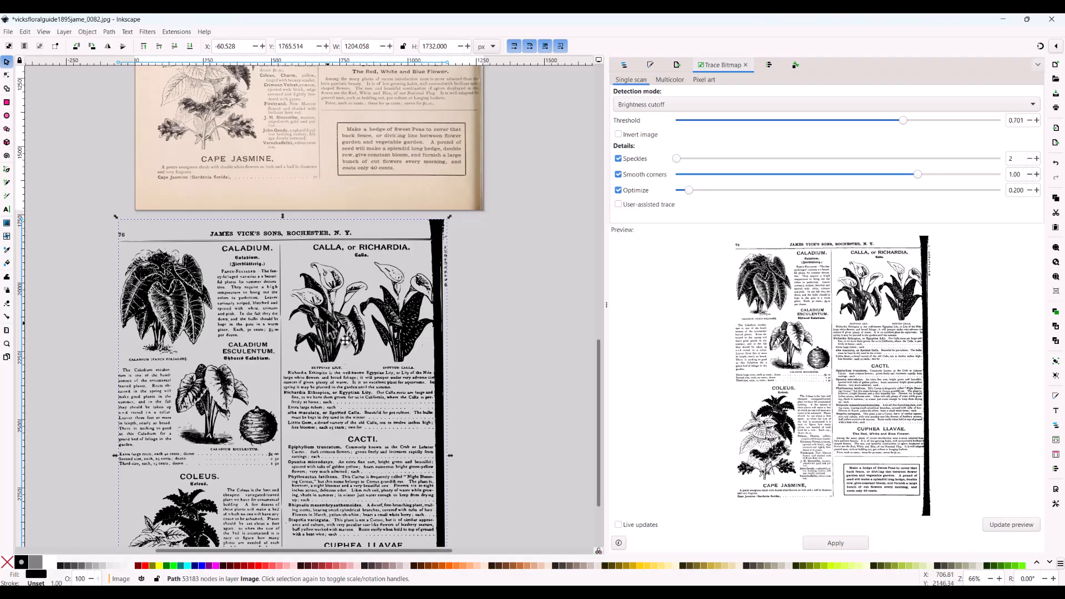
pyautogui.click(452, 161)
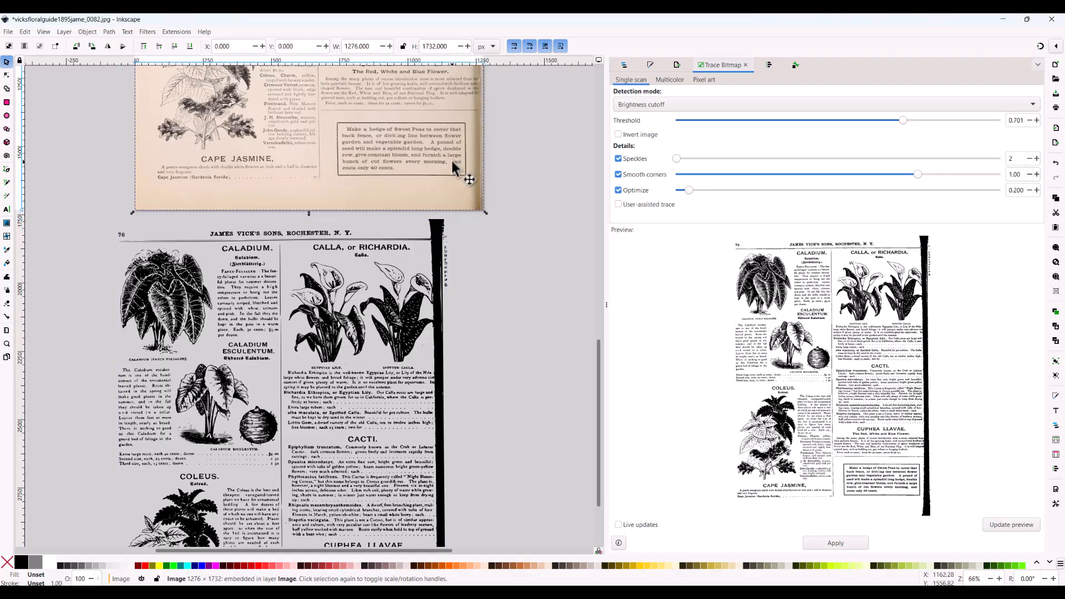
pyautogui.press('Delete')
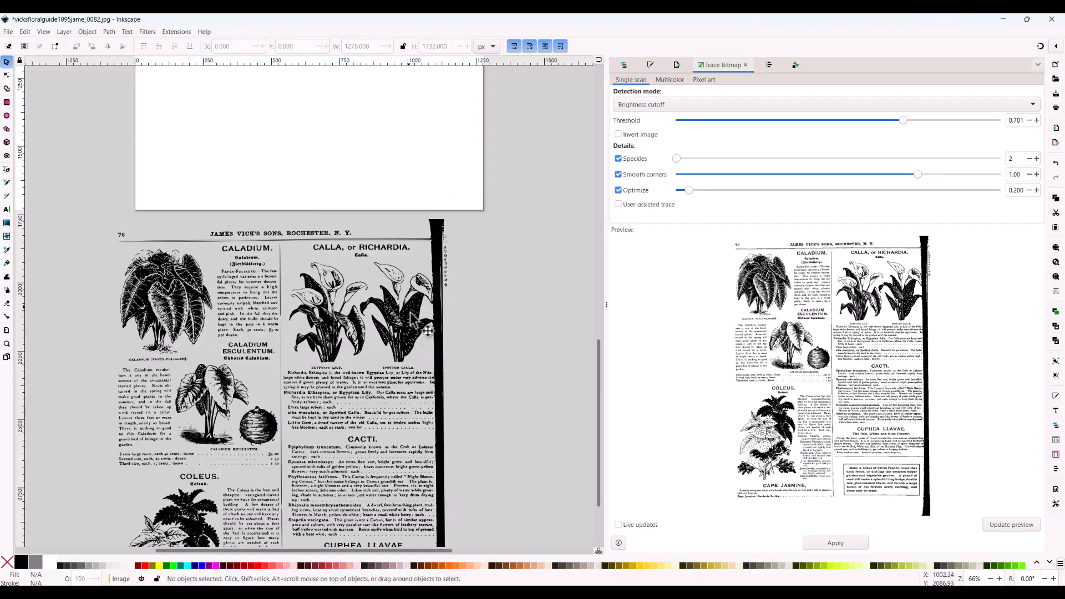
# Step: Move the traced copy back up onto the empty page, near the page's upper edge
pyautogui.scroll(3, 451, 185)
pyautogui.moveTo(183, 381)
pyautogui.mouseDown()
pyautogui.moveTo(225, 348)
pyautogui.moveTo(287, 133)
pyautogui.mouseUp()
pyautogui.scroll(9, 284, 167)
pyautogui.moveTo(280, 308)
pyautogui.mouseDown()
pyautogui.moveTo(188, 160)
pyautogui.moveTo(240, 83)
pyautogui.mouseUp()
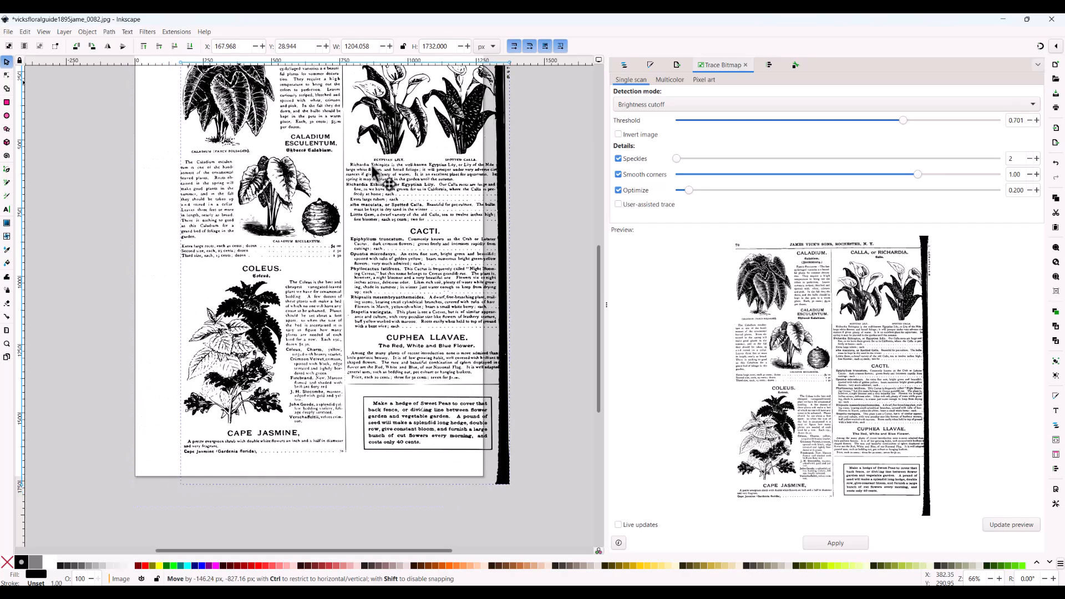
pyautogui.scroll(3, 371, 177)
pyautogui.moveTo(325, 176); pyautogui.dragTo(143, 161)
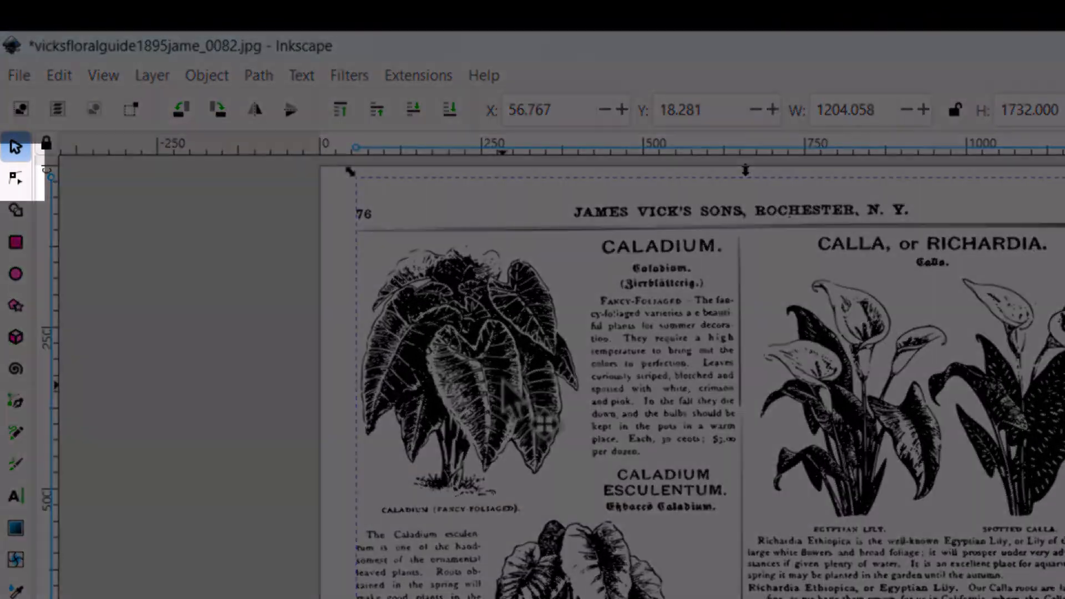
# Step: Edit the traced page's nodes and delete all those below the Caladium Esculentum drawing and the Cacti heading
pyautogui.click(502, 380)
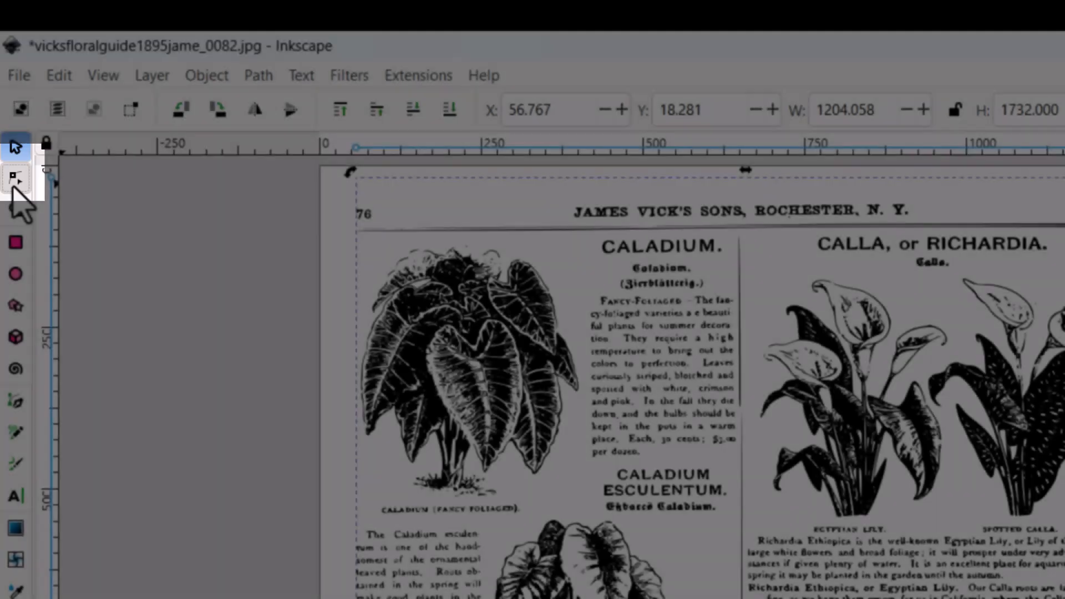
pyautogui.click(13, 186)
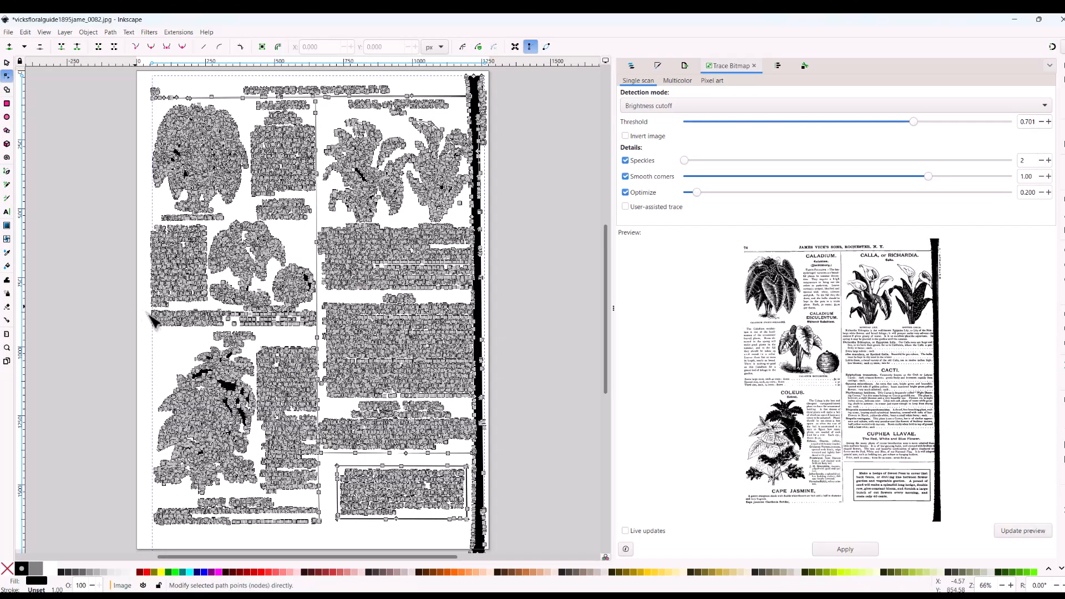
pyautogui.moveTo(142, 311); pyautogui.dragTo(515, 555)
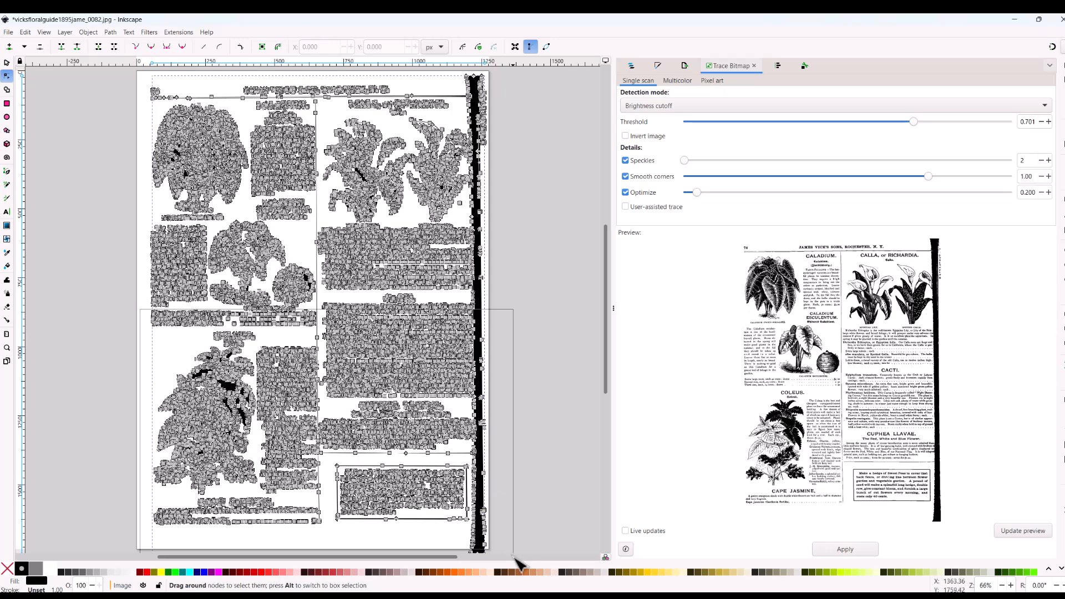
pyautogui.hotkey('ctrl', 'z')
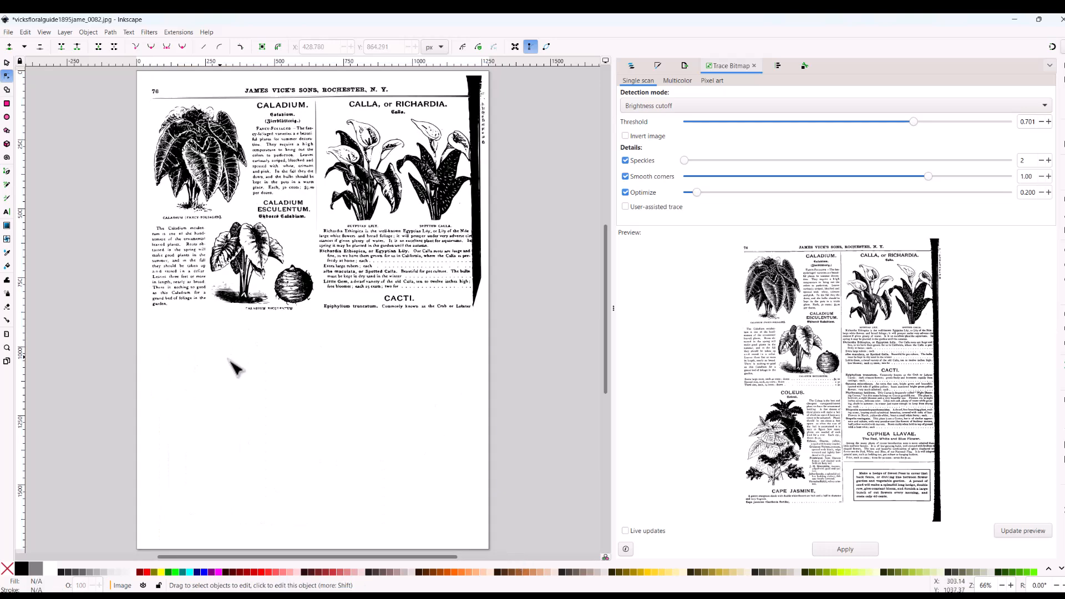
# Step: Delete the nodes of the Caladium Esculentum drawing and the text beside it, down to the Cacti heading
pyautogui.scroll(3, 238, 367)
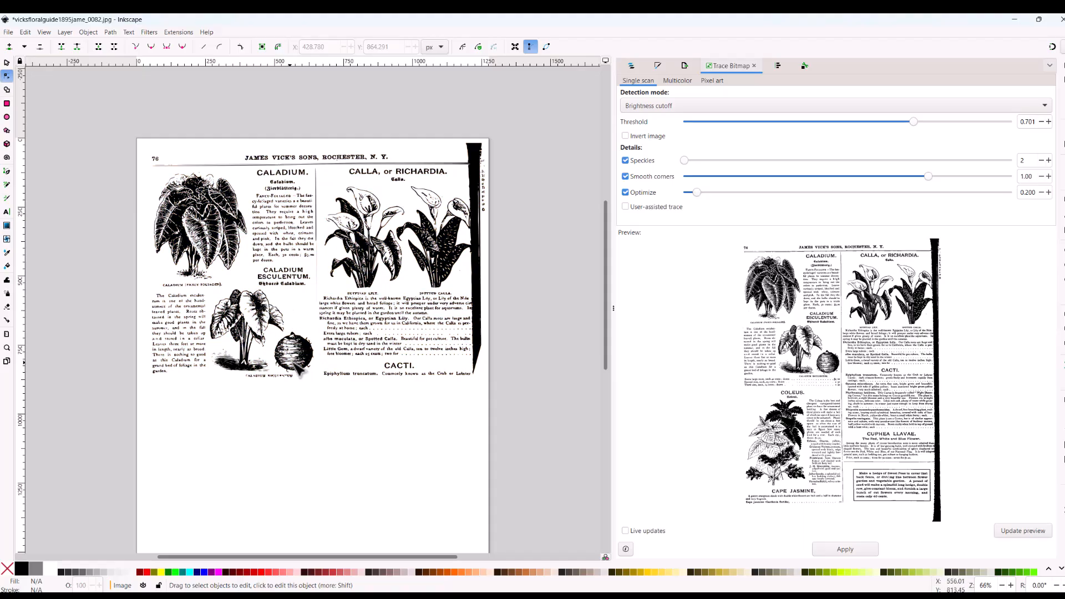
pyautogui.hotkey('ctrl', 'shift', 'z')
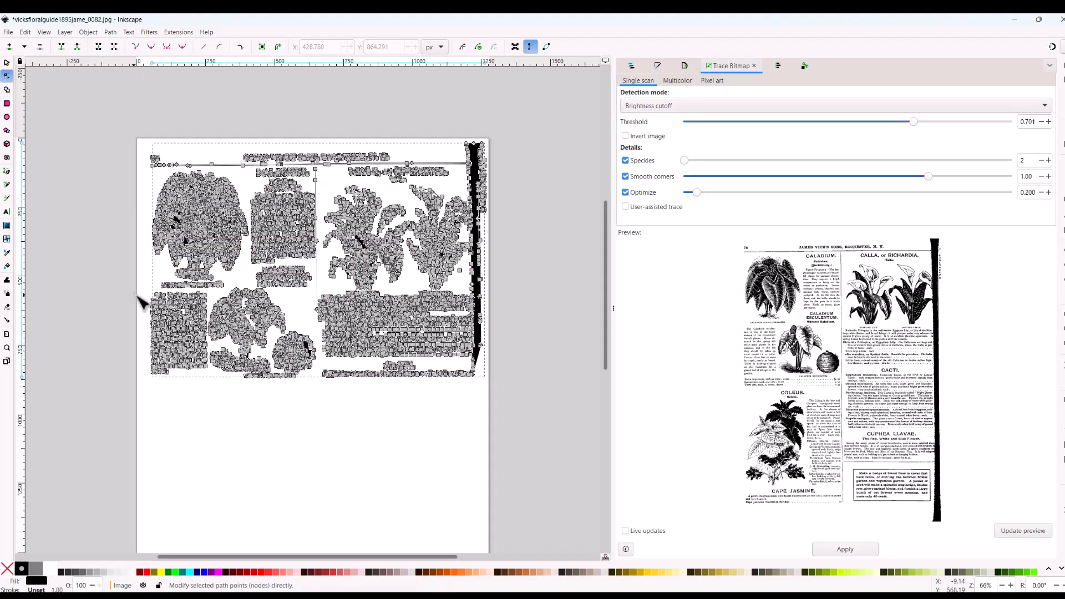
pyautogui.moveTo(221, 341); pyautogui.dragTo(505, 383)
pyautogui.press('Delete')
# Step: Delete the leftover nodes of the Caladium Esculentum drawing and the nodes of its heading
pyautogui.moveTo(227, 284); pyautogui.dragTo(304, 307)
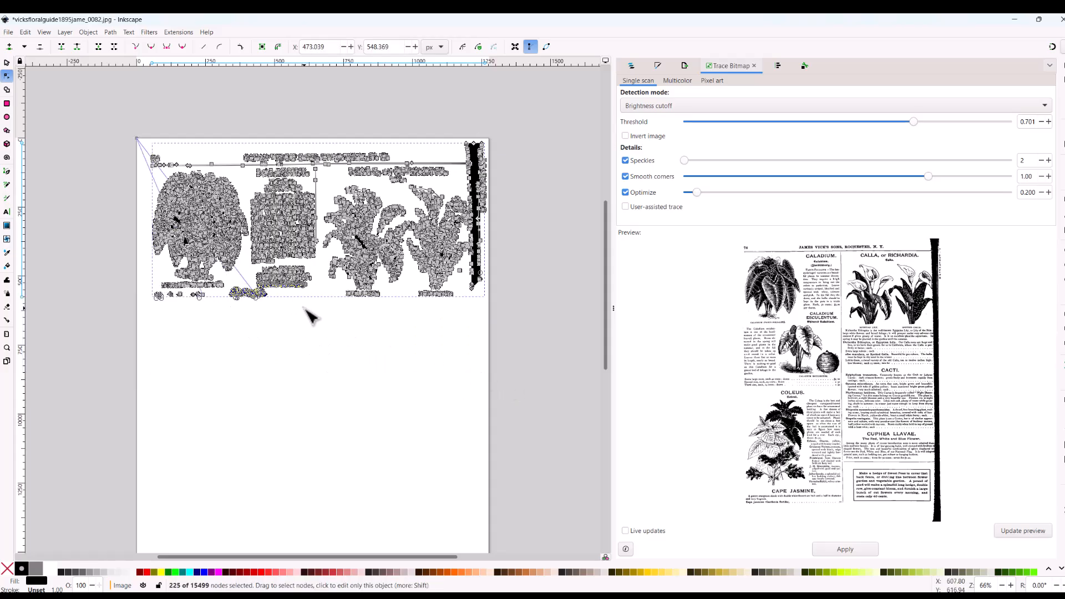
pyautogui.press('Delete')
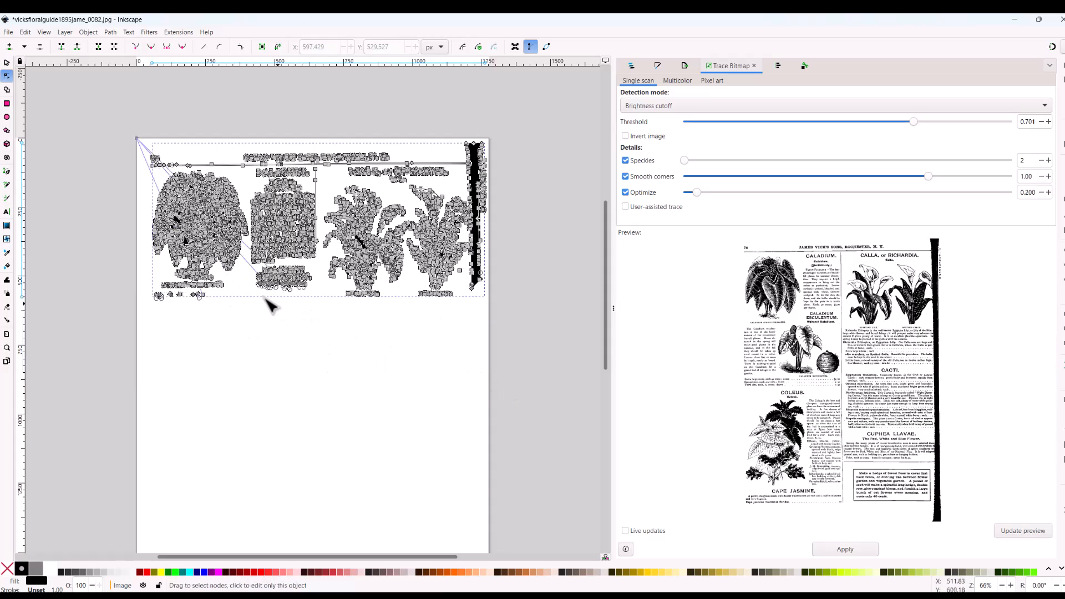
pyautogui.moveTo(250, 272); pyautogui.dragTo(327, 298)
pyautogui.press('Delete')
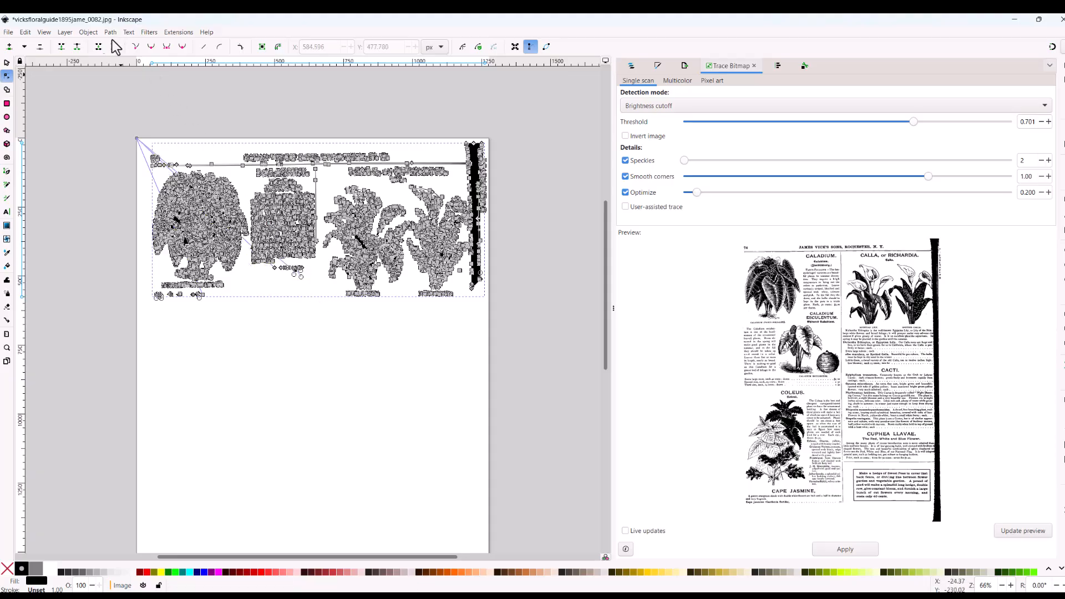
# Step: Delete the nodes of the fancy-foliaged caladium's description paragraph together with the remnants beneath it
pyautogui.click(44, 32)
pyautogui.moveTo(49, 48)
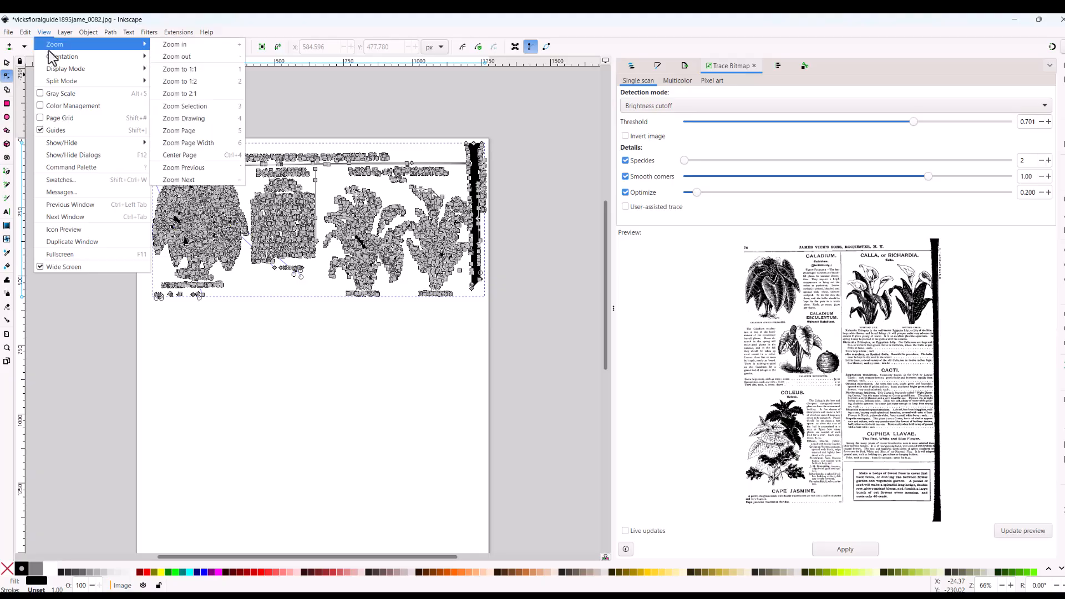
pyautogui.click(201, 104)
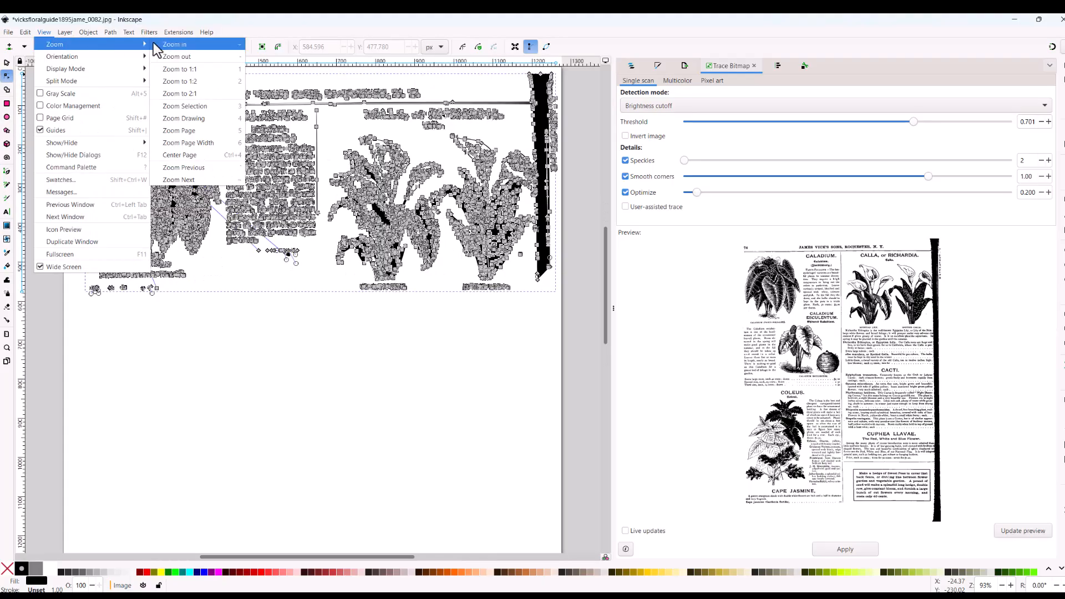
pyautogui.scroll(5, 350, 333)
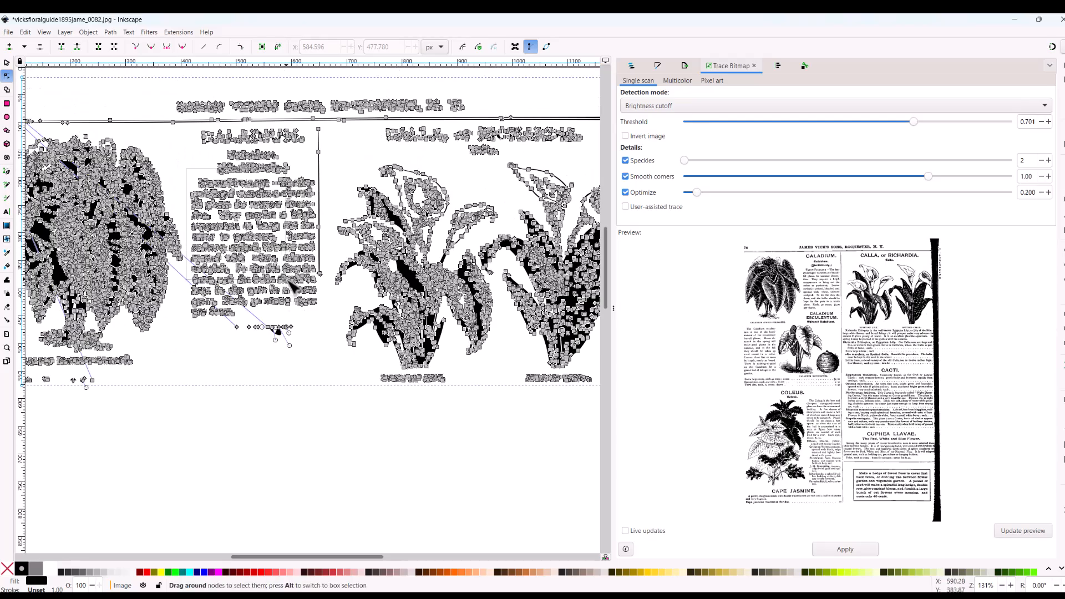
pyautogui.moveTo(311, 311); pyautogui.dragTo(329, 352)
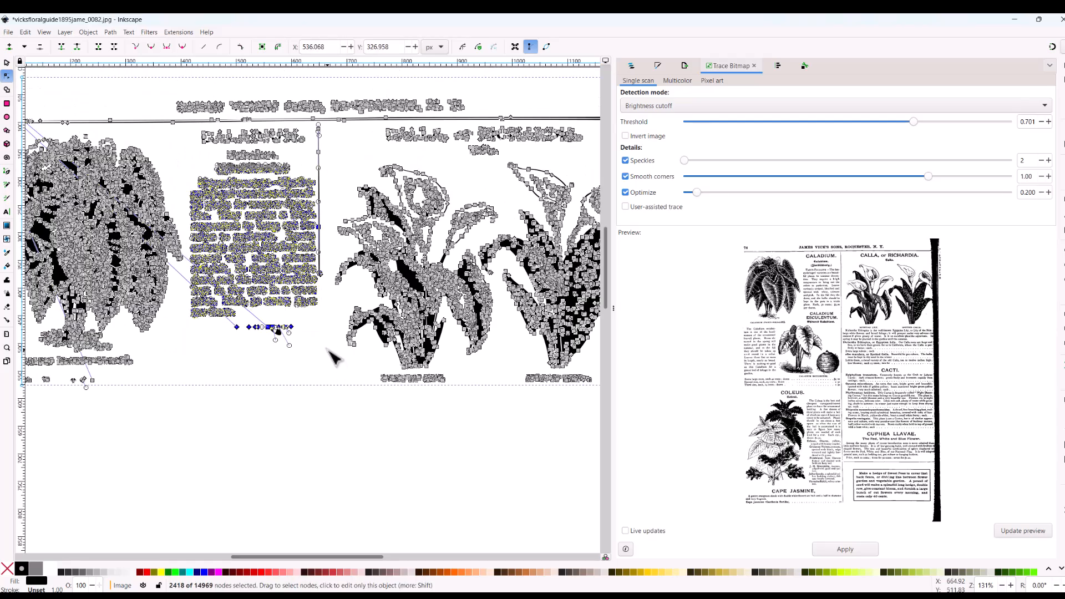
pyautogui.press('Delete')
# Step: Delete the nodes of the page title and of the Caladium and Calla headings
pyautogui.moveTo(165, 93); pyautogui.dragTo(352, 187)
pyautogui.press('Delete')
pyautogui.moveTo(325, 92); pyautogui.dragTo(593, 163)
pyautogui.press('Delete')
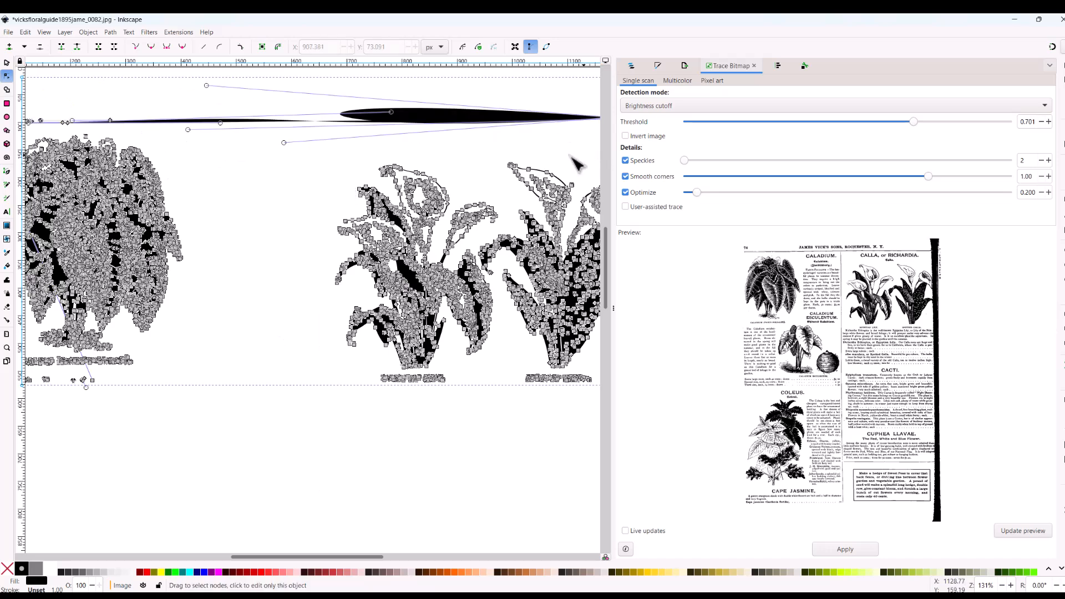
# Step: Delete the header rule remnants above the fancy-foliaged caladium and the caption nodes below it
pyautogui.moveTo(355, 557); pyautogui.dragTo(304, 556)
pyautogui.moveTo(193, 90); pyautogui.dragTo(352, 130)
pyautogui.press('Delete')
pyautogui.moveTo(208, 353); pyautogui.dragTo(364, 389)
pyautogui.press('Delete')
# Step: Delete the nodes of the black page-edge strip and of the spotted calla drawing with its caption
pyautogui.moveTo(278, 558); pyautogui.dragTo(374, 556)
pyautogui.moveTo(509, 146); pyautogui.dragTo(519, 157)
pyautogui.press('Delete')
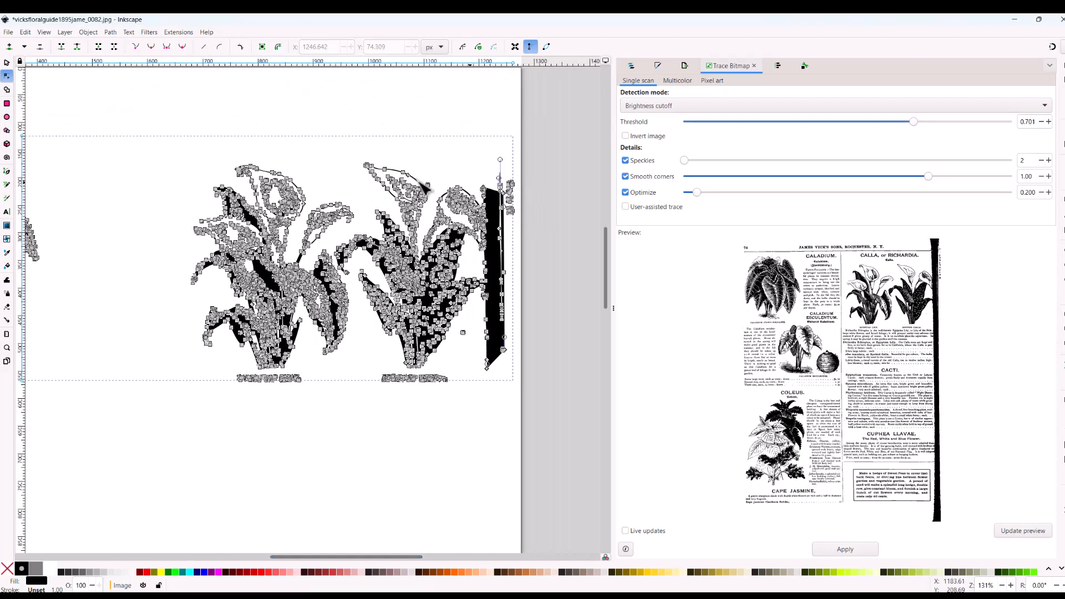
pyautogui.moveTo(353, 153); pyautogui.dragTo(521, 202)
pyautogui.press('Delete')
pyautogui.moveTo(377, 170); pyautogui.dragTo(519, 244)
pyautogui.press('Delete')
pyautogui.moveTo(377, 228); pyautogui.dragTo(520, 395)
pyautogui.press('Delete')
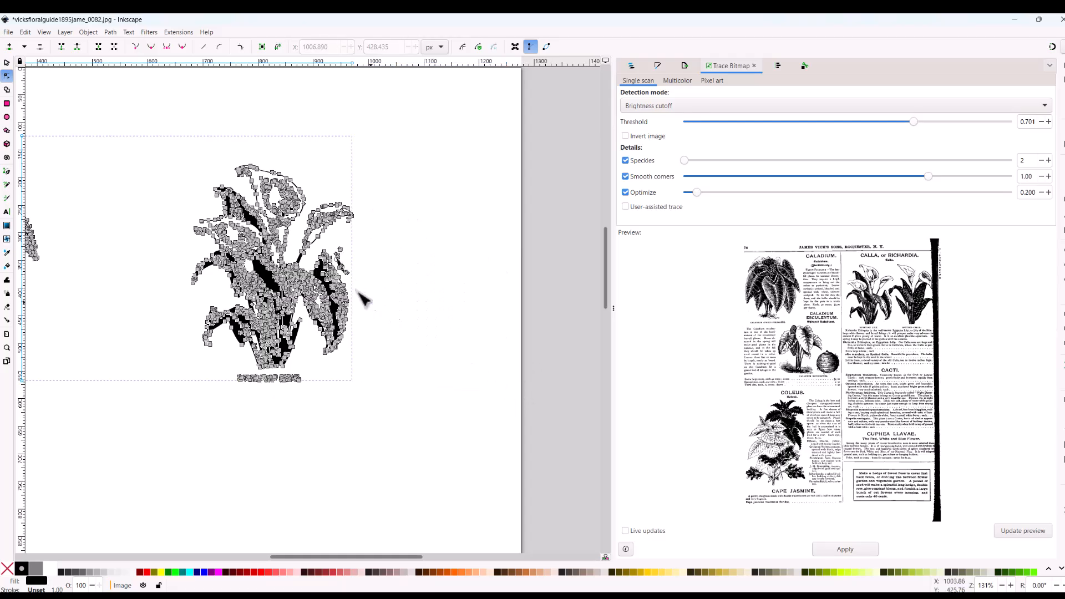
# Step: Delete the stray nodes beside the Egyptian lily's outermost leaf and the caption below the plant
pyautogui.click(341, 250)
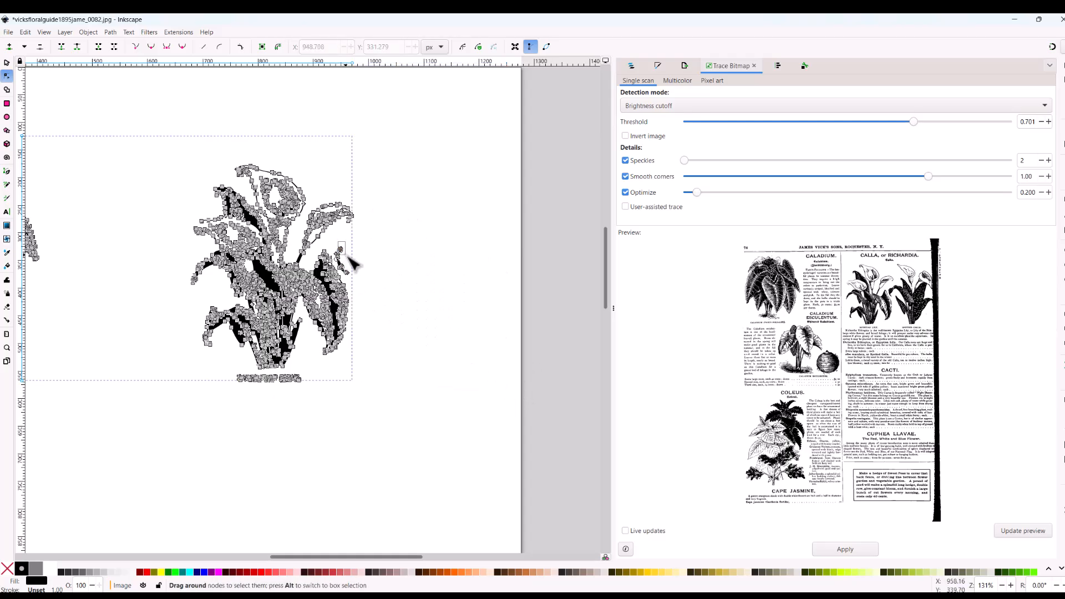
pyautogui.moveTo(354, 271); pyautogui.dragTo(354, 271)
pyautogui.press('Delete')
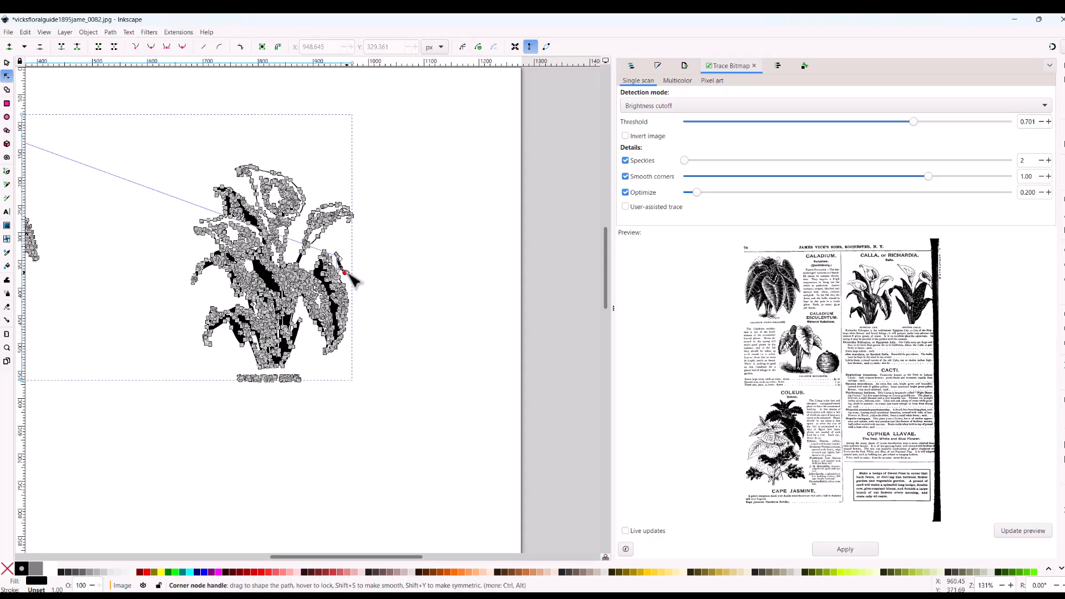
pyautogui.click(44, 32)
pyautogui.moveTo(61, 40)
pyautogui.click(169, 41)
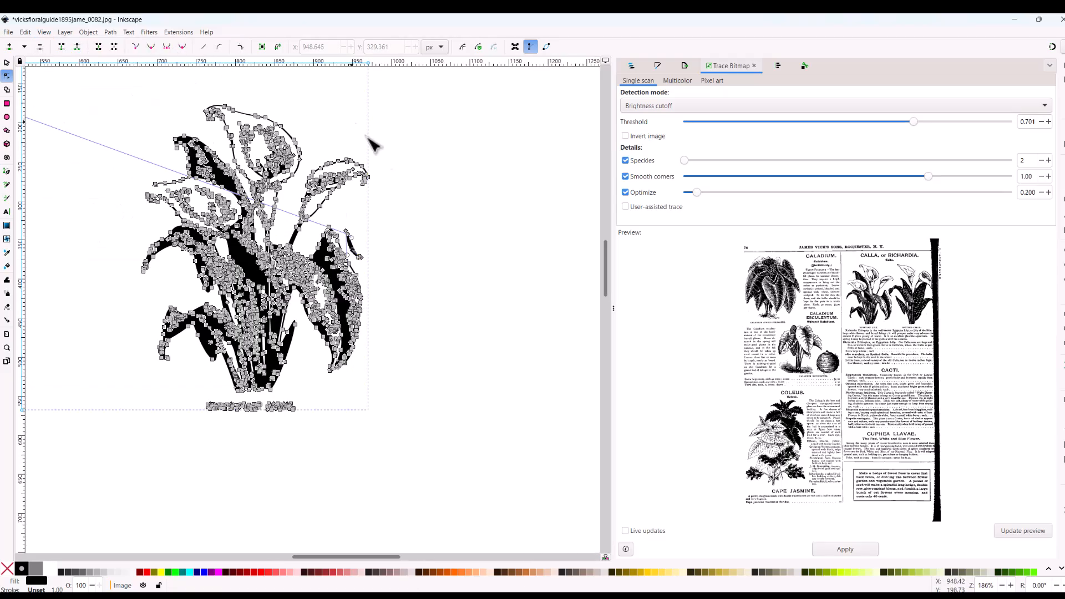
pyautogui.click(348, 235)
pyautogui.press('Delete')
pyautogui.moveTo(356, 250); pyautogui.dragTo(368, 261)
pyautogui.press('Delete')
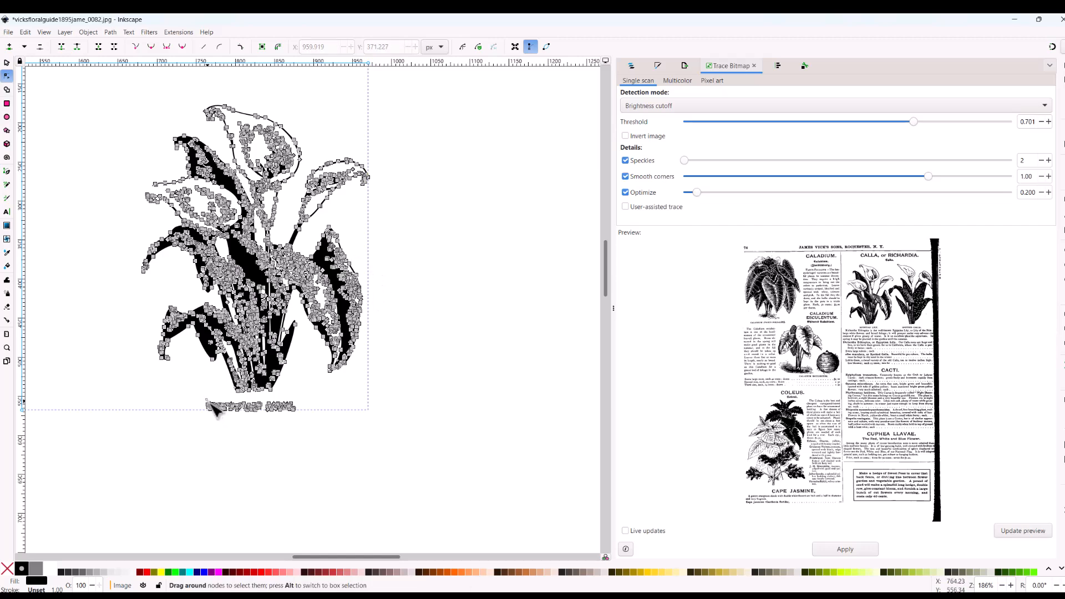
pyautogui.moveTo(217, 412); pyautogui.dragTo(311, 428)
pyautogui.press('Delete')
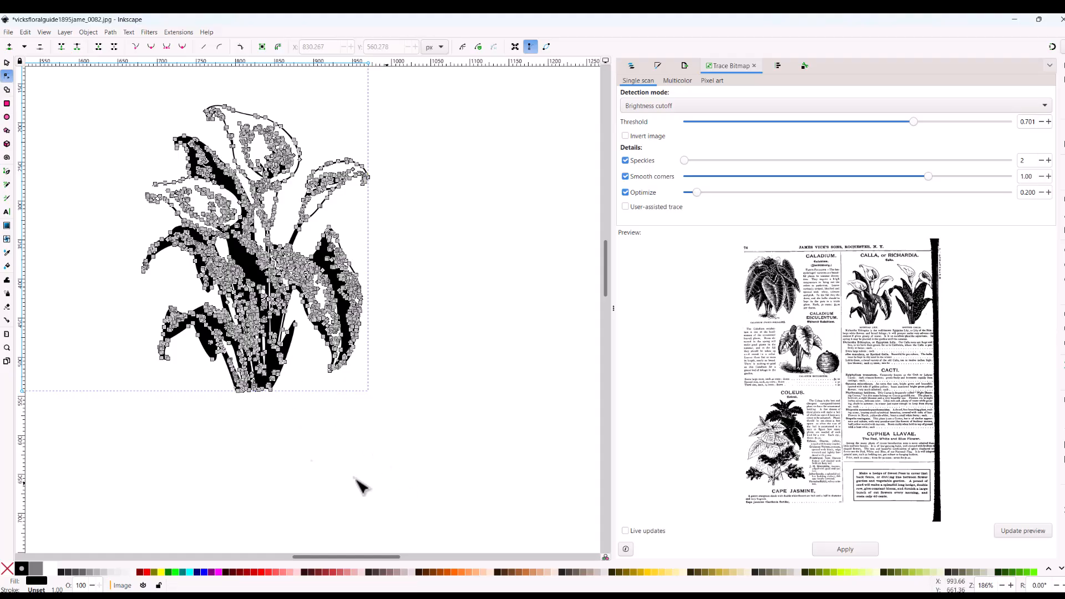
# Step: Select the remaining caladium and lily artwork as an object and stretch it downward to about 511 px high
pyautogui.click(7, 63)
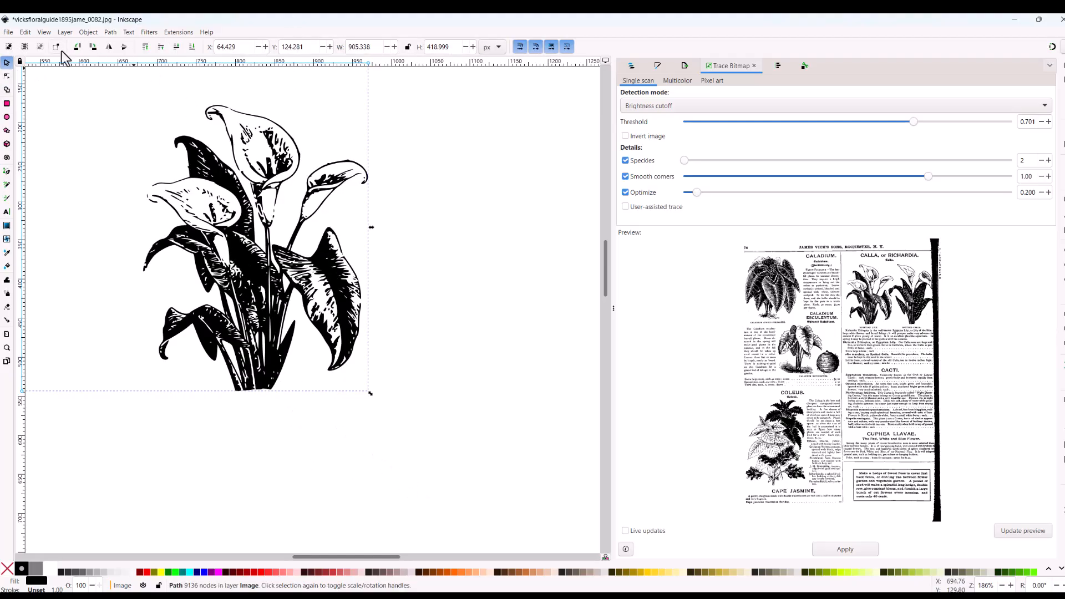
pyautogui.click(44, 32)
pyautogui.moveTo(135, 42)
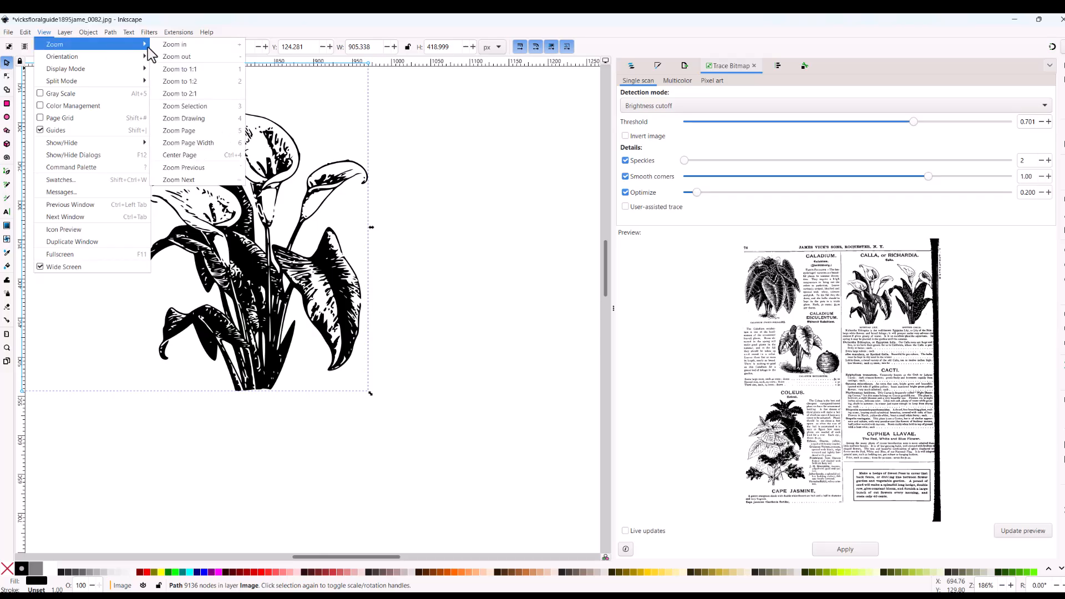
pyautogui.click(175, 55)
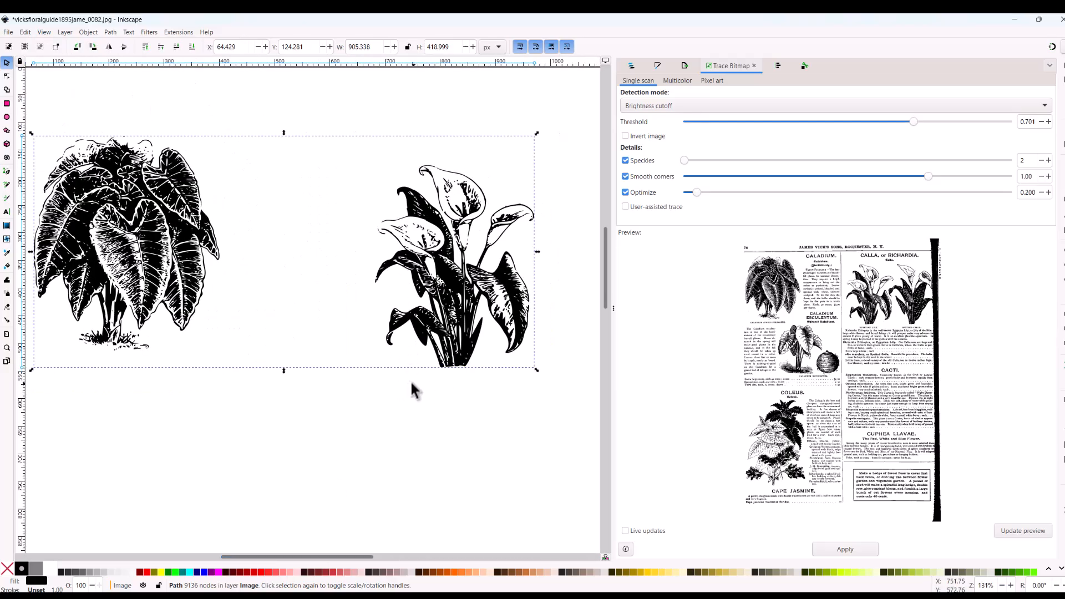
pyautogui.moveTo(368, 558); pyautogui.dragTo(347, 557)
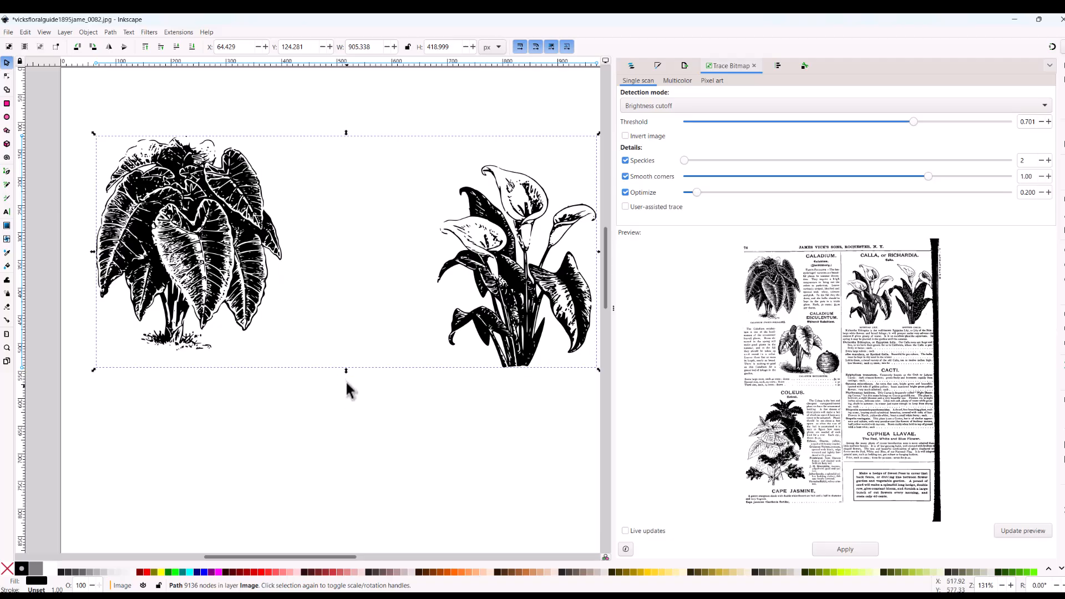
pyautogui.click(348, 345)
pyautogui.click(230, 287)
pyautogui.moveTo(346, 371)
pyautogui.mouseDown()
pyautogui.moveTo(352, 456)
pyautogui.moveTo(345, 348)
pyautogui.moveTo(359, 484)
pyautogui.moveTo(331, 388)
pyautogui.moveTo(335, 420)
pyautogui.mouseUp()
pyautogui.hscroll(-2, 261, 521)
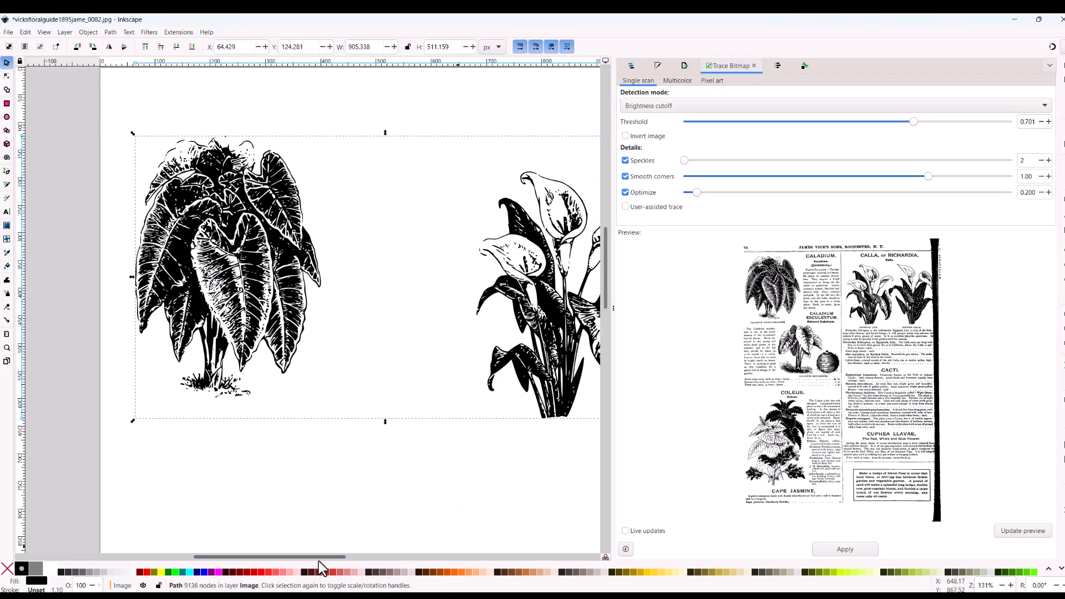
pyautogui.hscroll(6, 324, 495)
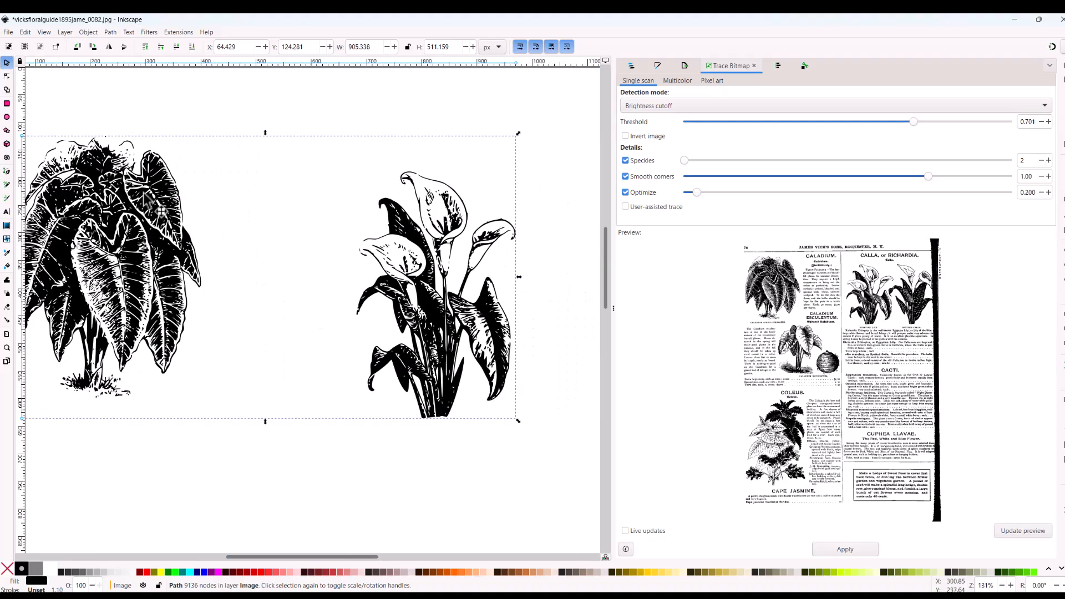
# Step: Delete all nodes of the Egyptian lily drawing, leaving only the fancy-foliaged caladium
pyautogui.click(6, 76)
pyautogui.moveTo(325, 134); pyautogui.dragTo(584, 492)
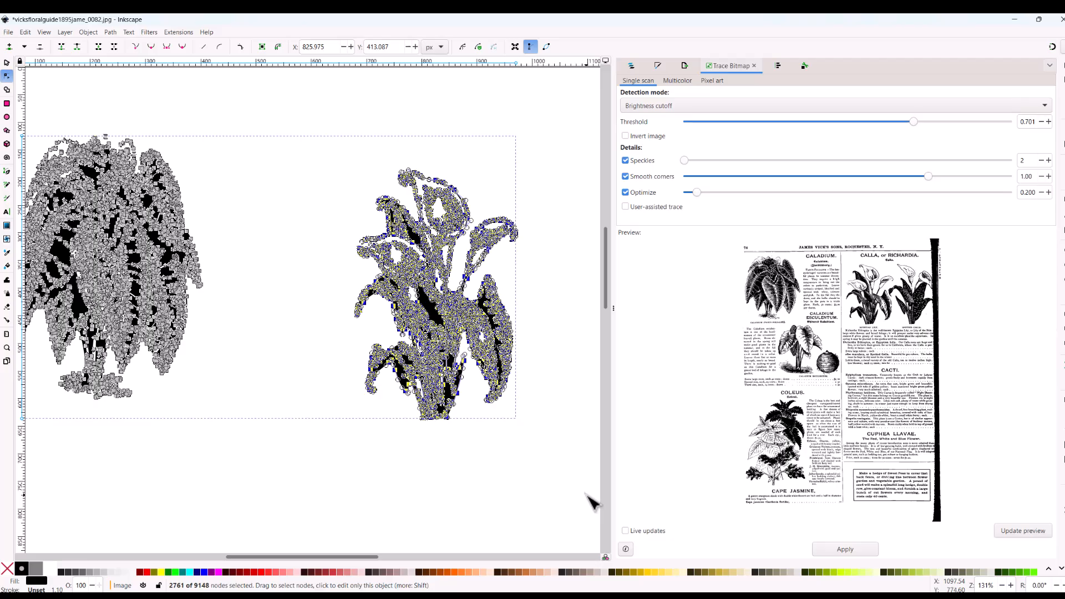
pyautogui.press('Delete')
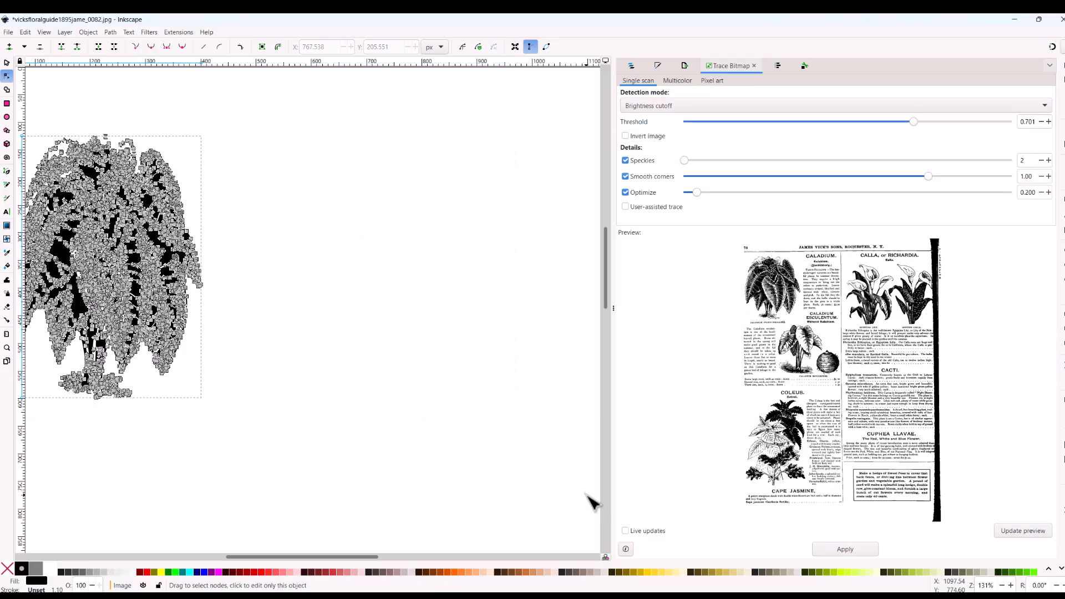
# Step: Select the caladium as an object and enlarge it to about 647 px wide by 917 px high
pyautogui.click(8, 64)
pyautogui.moveTo(355, 557); pyautogui.dragTo(307, 557)
pyautogui.moveTo(378, 399); pyautogui.dragTo(495, 536)
pyautogui.scroll(-4, 494, 431)
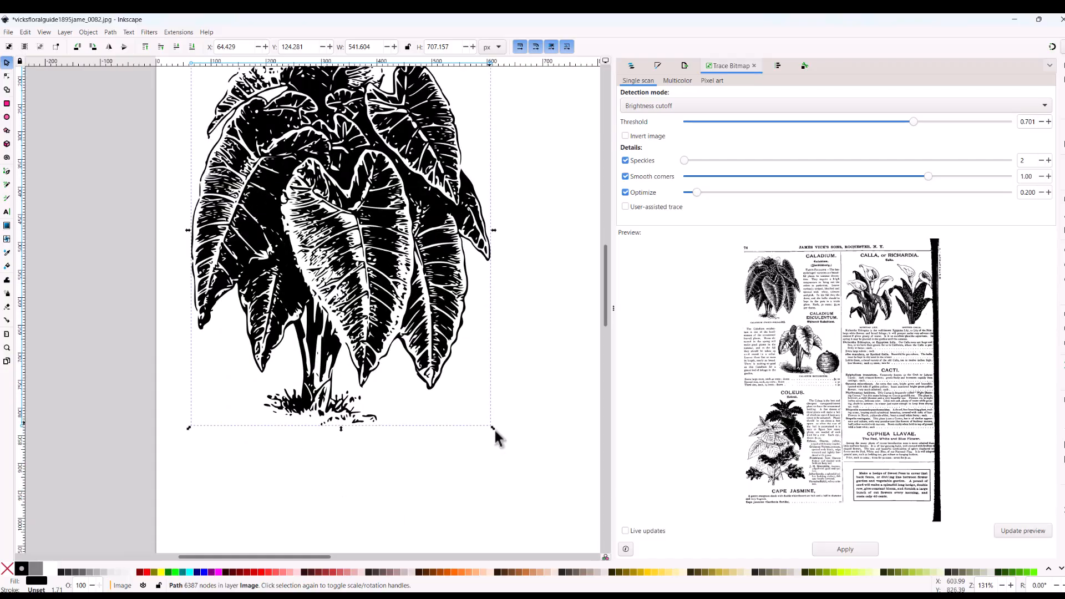
pyautogui.moveTo(493, 429)
pyautogui.mouseDown()
pyautogui.moveTo(564, 508)
pyautogui.moveTo(551, 542)
pyautogui.mouseUp()
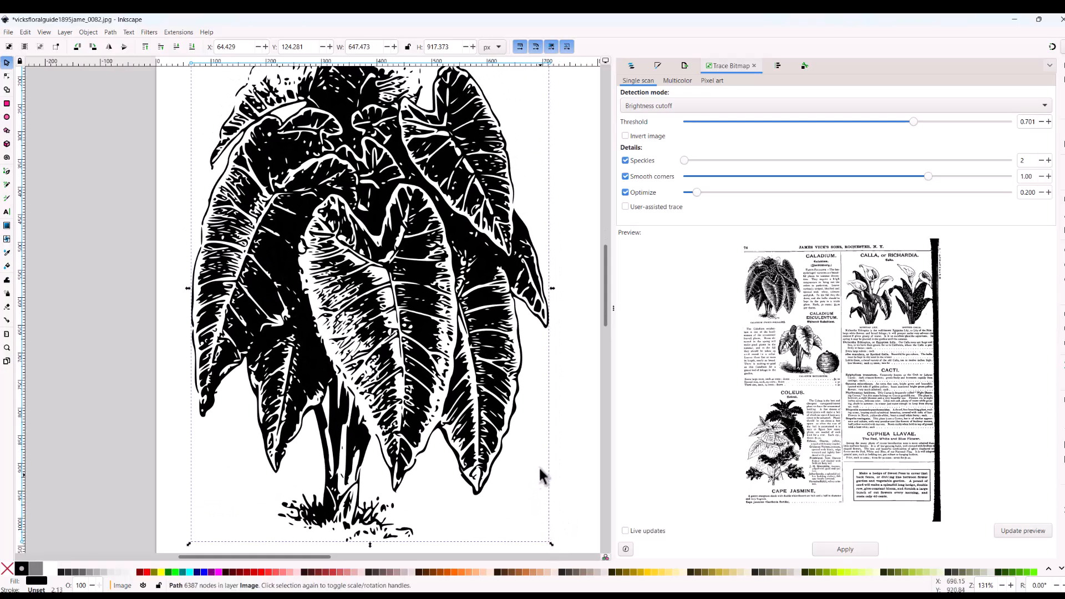
pyautogui.scroll(3, 536, 456)
pyautogui.scroll(-2, 536, 453)
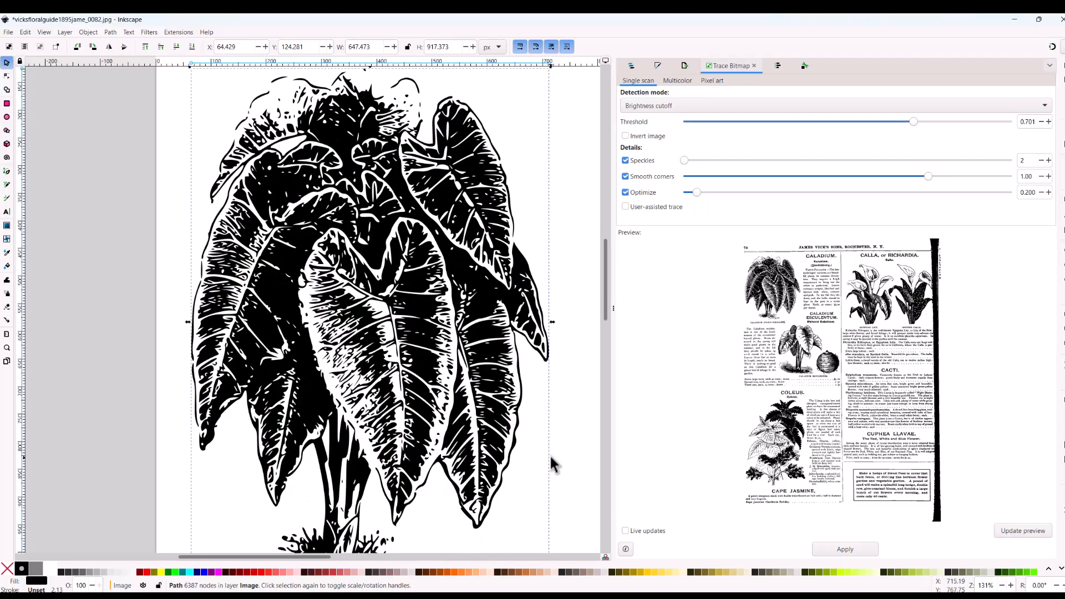
pyautogui.scroll(-4, 551, 454)
pyautogui.scroll(3, 551, 454)
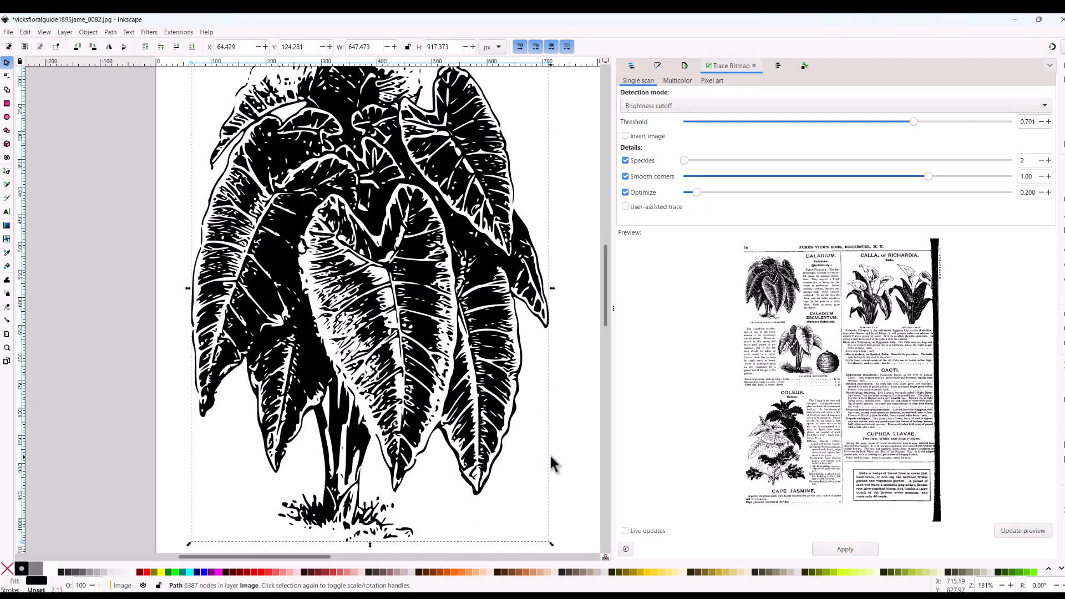
pyautogui.scroll(-3, 547, 450)
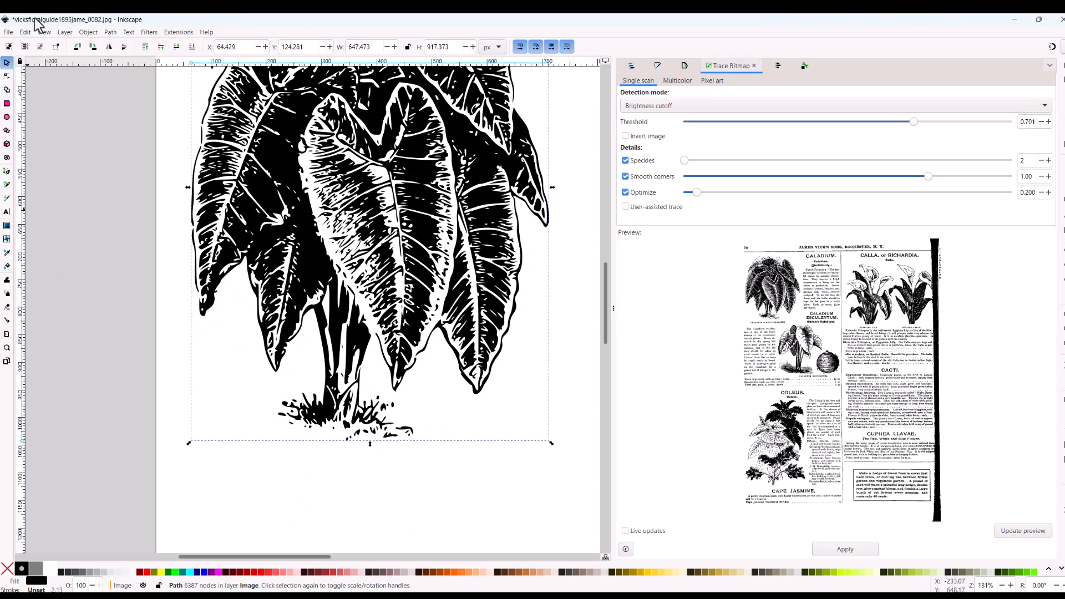
# Step: Delete the stray nodes along the lower edge and right-hand end of the grass tuft beneath the caladium
pyautogui.click(6, 76)
pyautogui.moveTo(340, 436); pyautogui.dragTo(442, 451)
pyautogui.press('Delete')
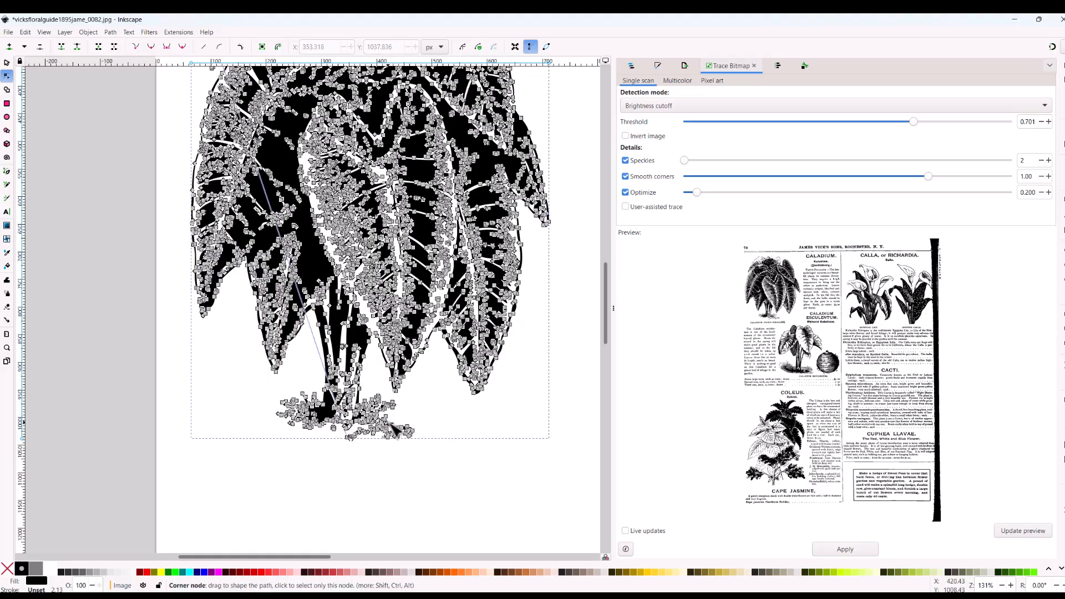
pyautogui.click(396, 428)
pyautogui.press('Delete')
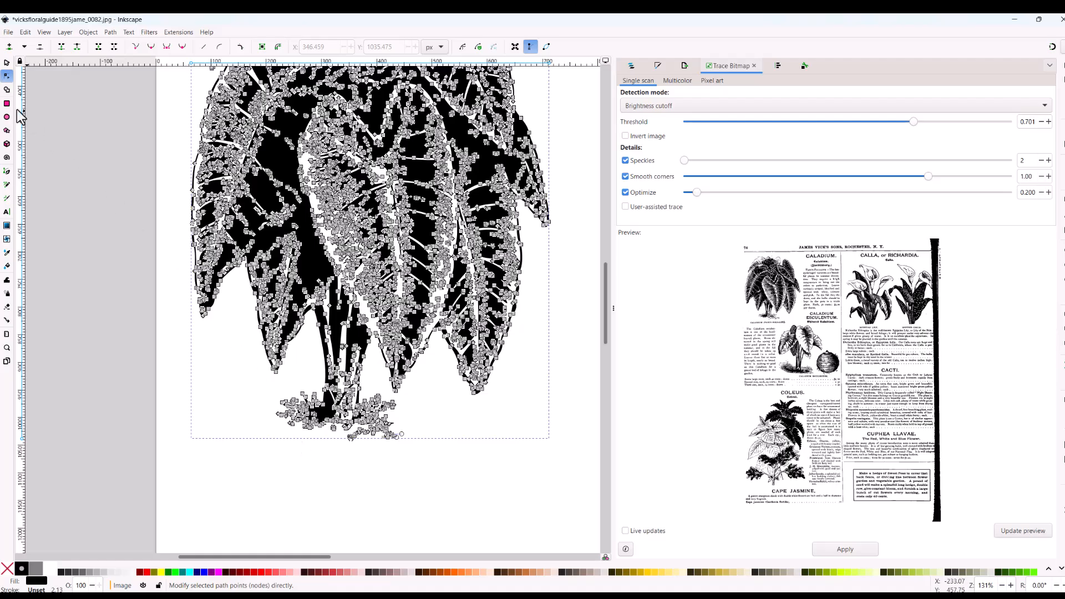
pyautogui.click(7, 64)
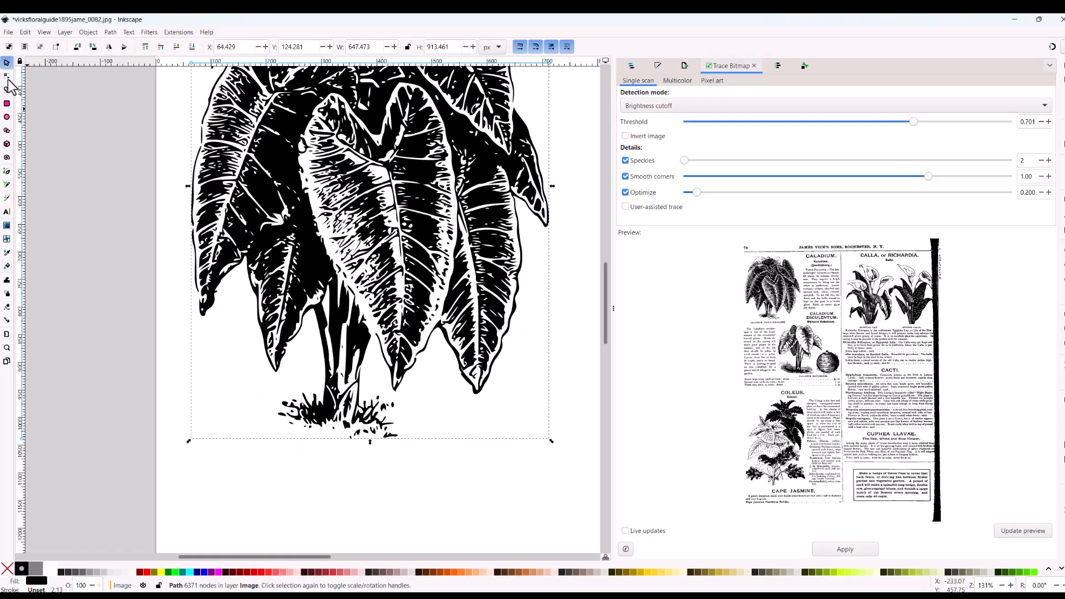
pyautogui.scroll(9, 332, 454)
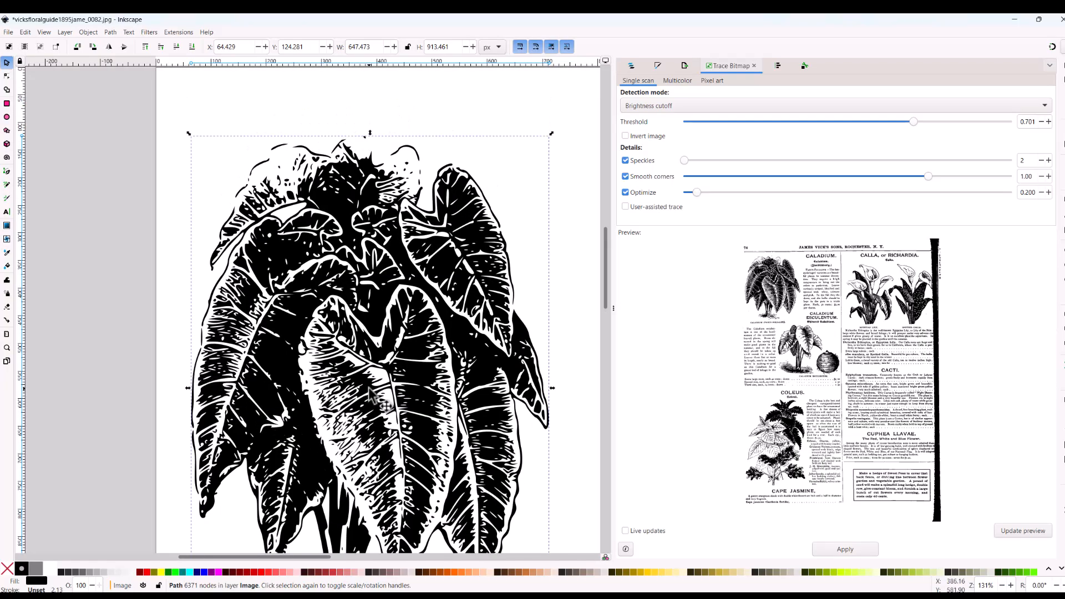
pyautogui.scroll(-5, 371, 395)
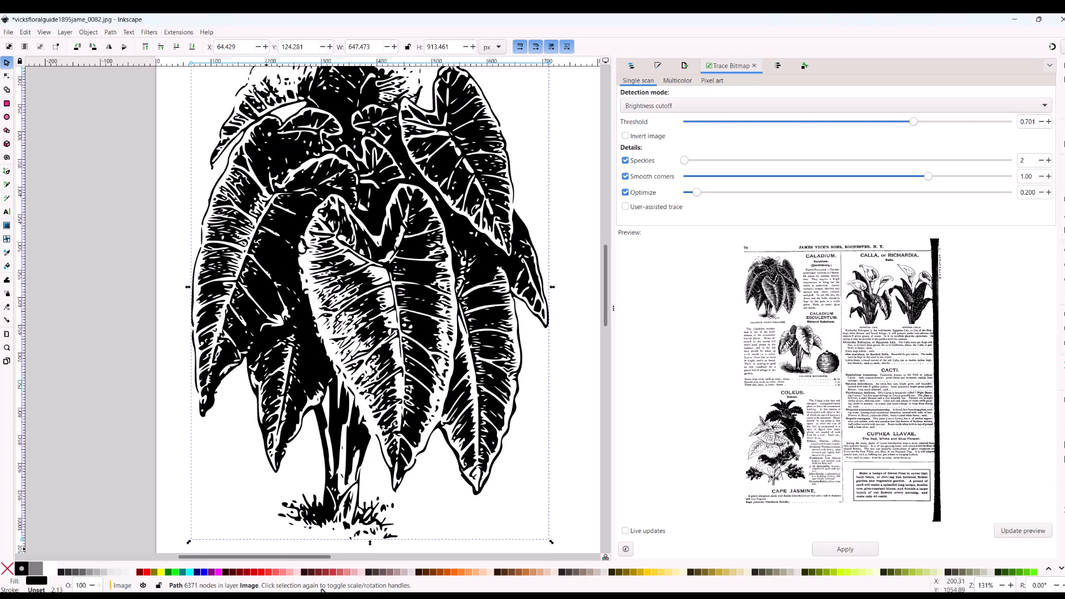
# Step: Try a red fill and a dark green #112B00 fill on the caladium, ending on #338000
pyautogui.click(332, 571)
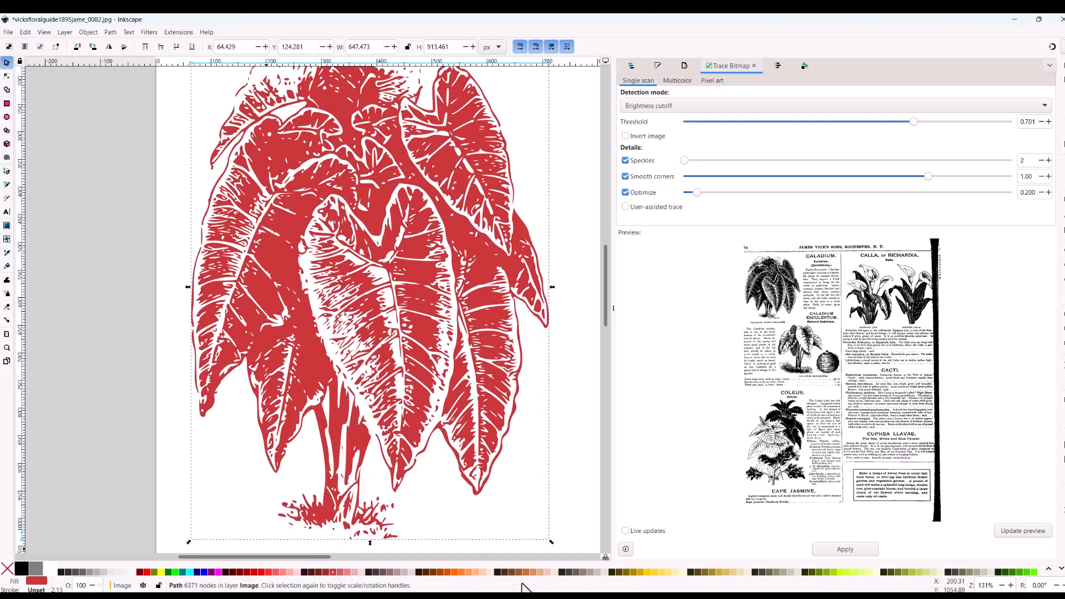
pyautogui.click(1000, 573)
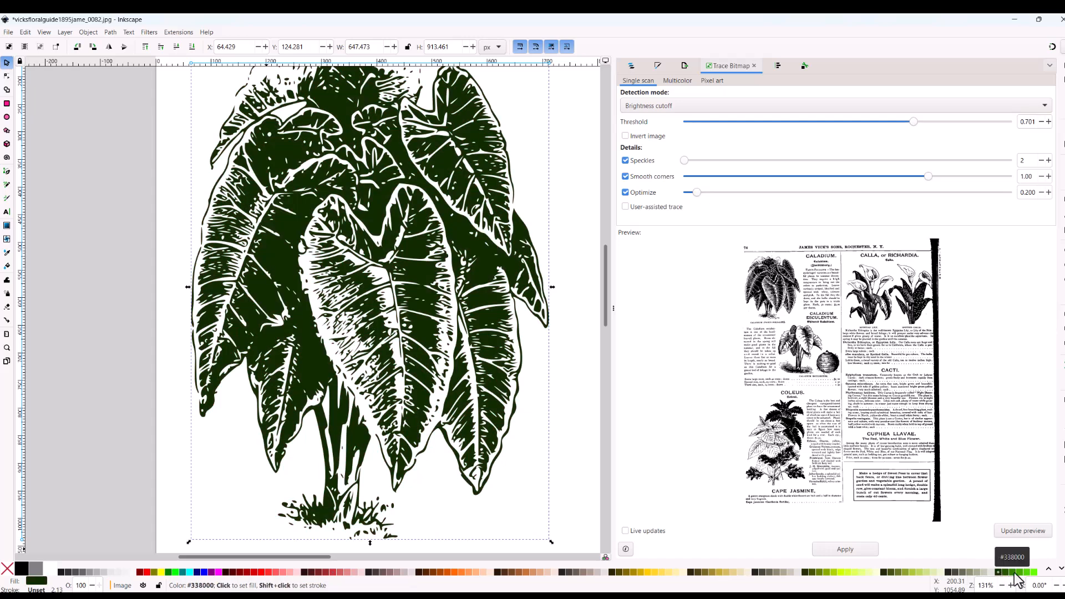
pyautogui.click(1014, 574)
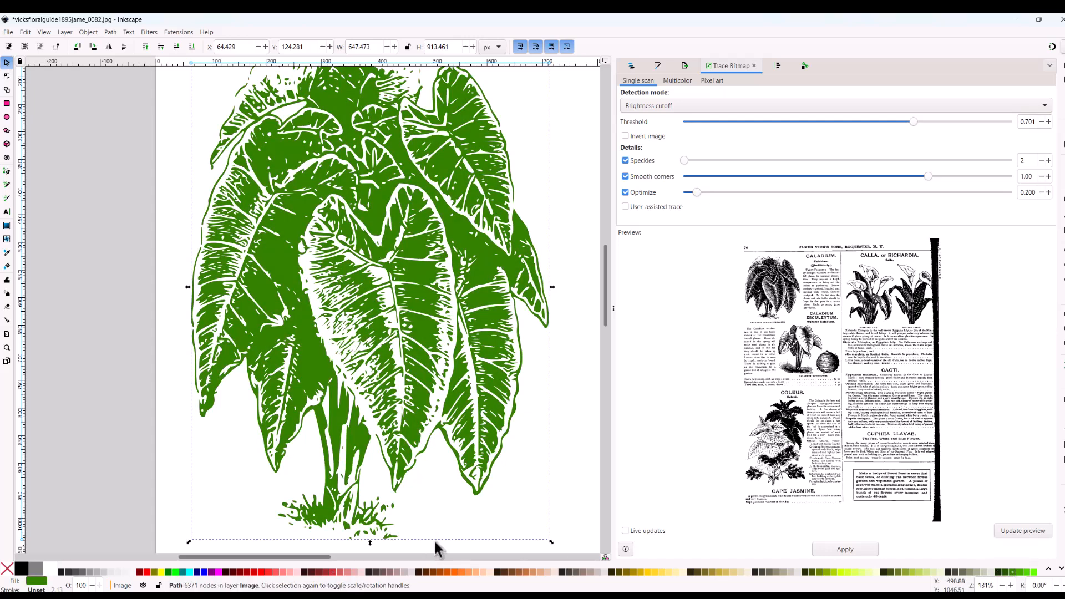
# Step: Try other green fills from further along the palette on the caladium, including #00AA00 and #217844
pyautogui.click(1061, 568)
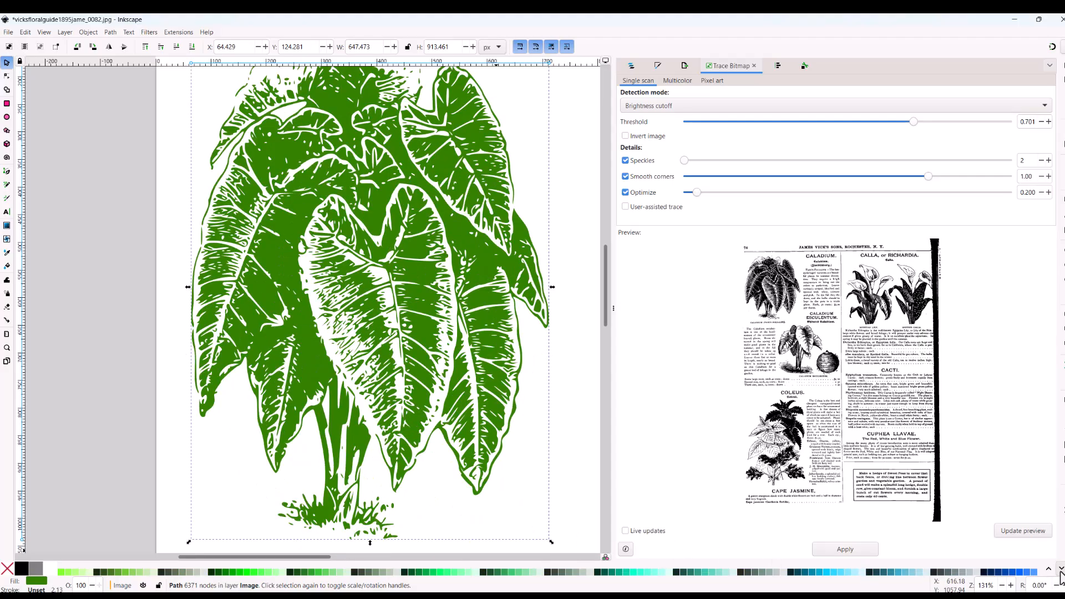
pyautogui.click(515, 574)
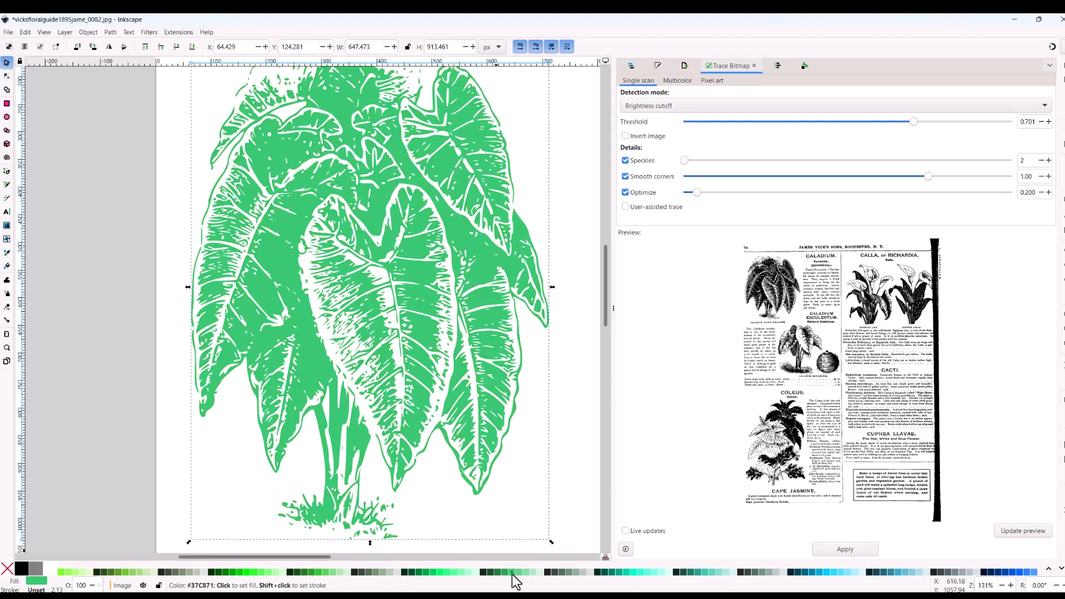
pyautogui.click(420, 573)
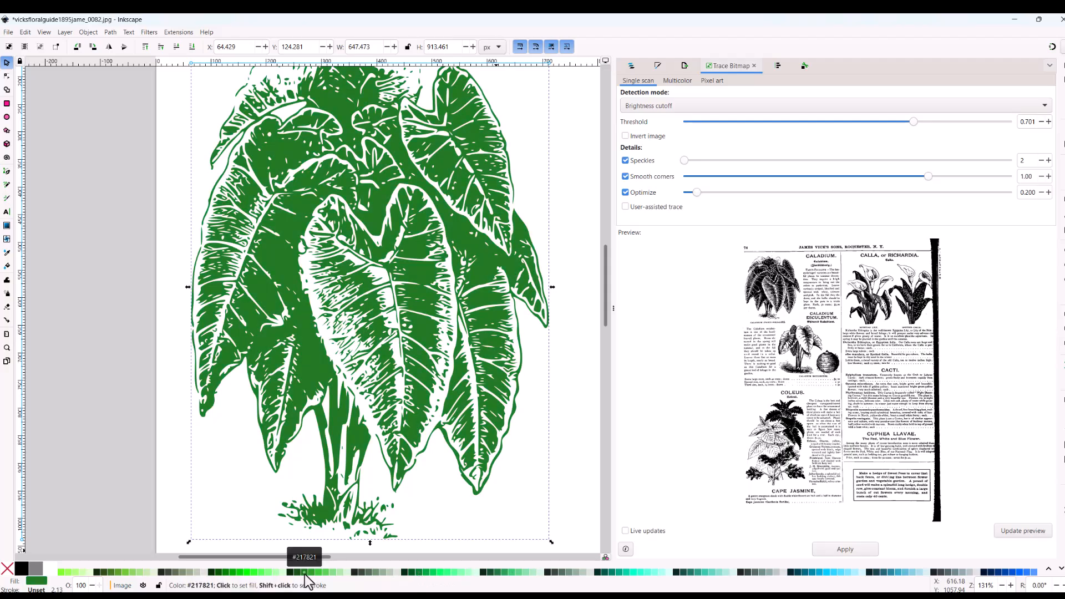
pyautogui.click(234, 574)
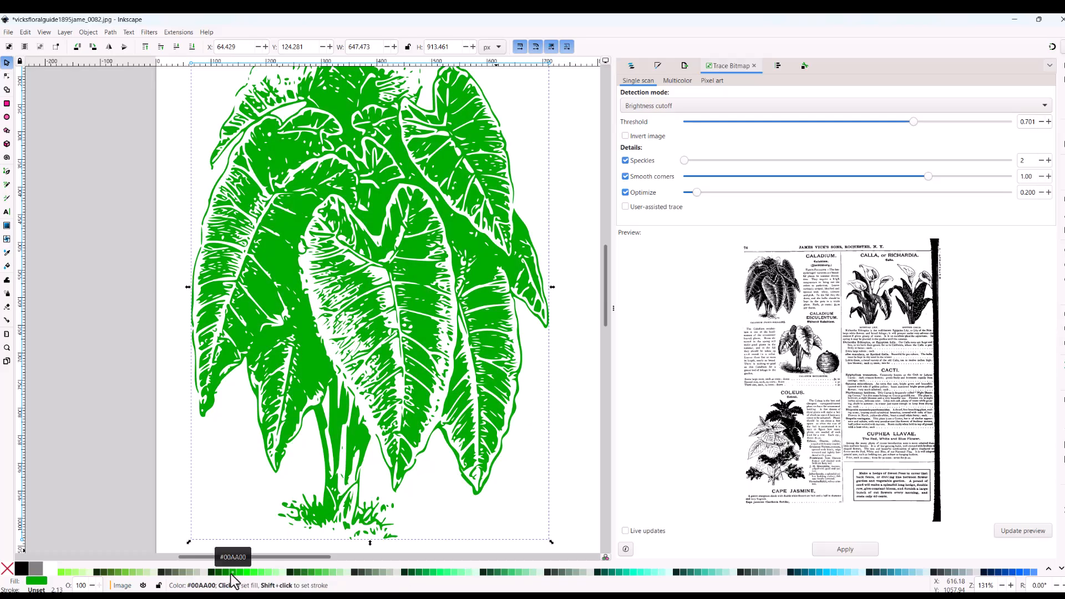
pyautogui.click(225, 574)
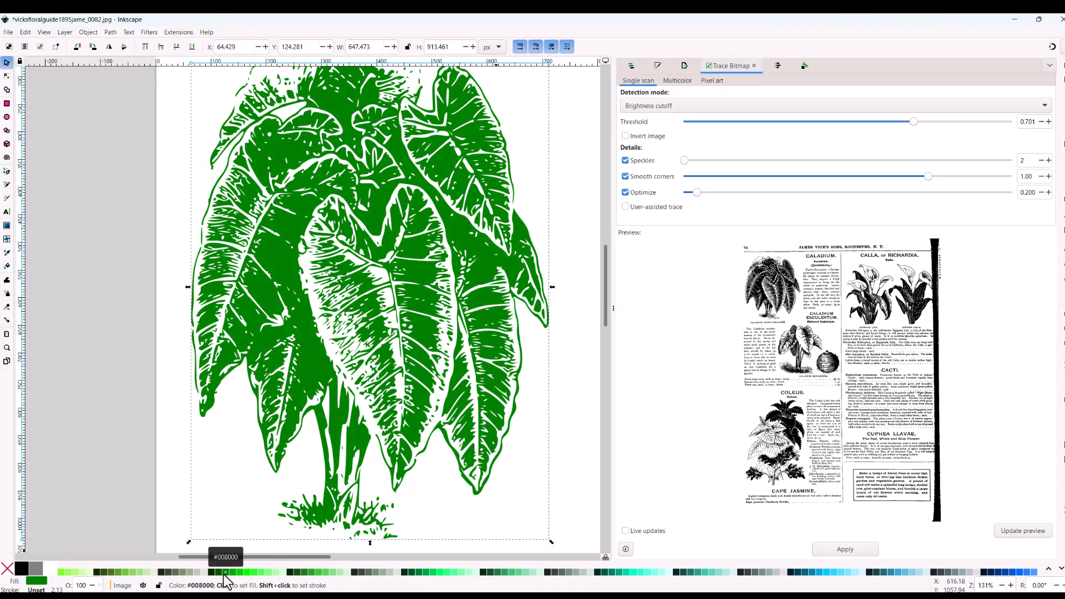
pyautogui.click(497, 572)
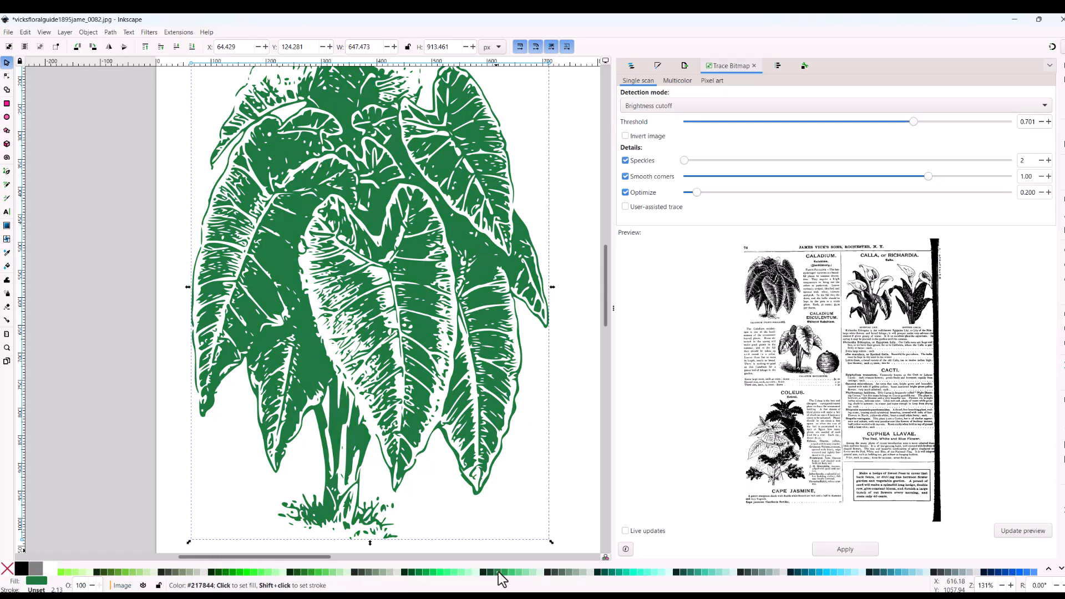
pyautogui.click(119, 573)
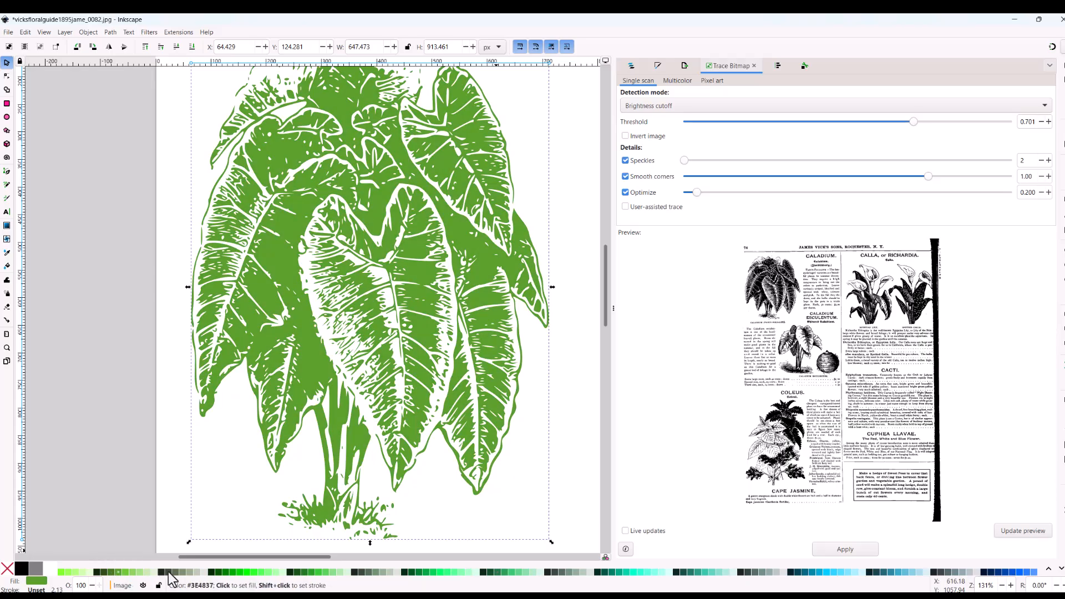
pyautogui.click(224, 571)
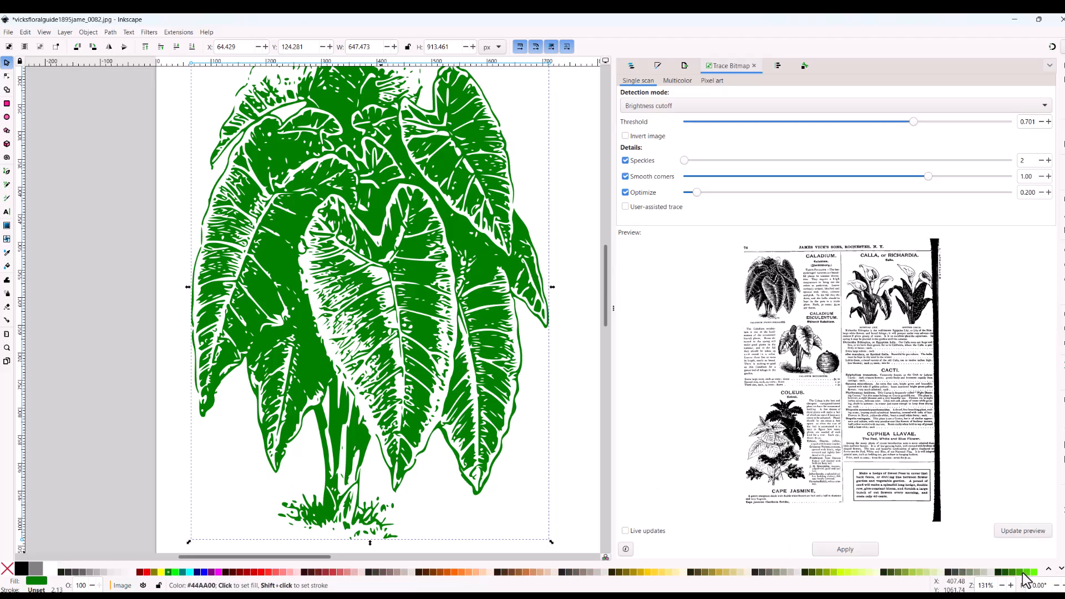
# Step: Fill the caladium with the green #338000, after trying the lighter #44AA00
pyautogui.click(1025, 573)
pyautogui.click(1015, 572)
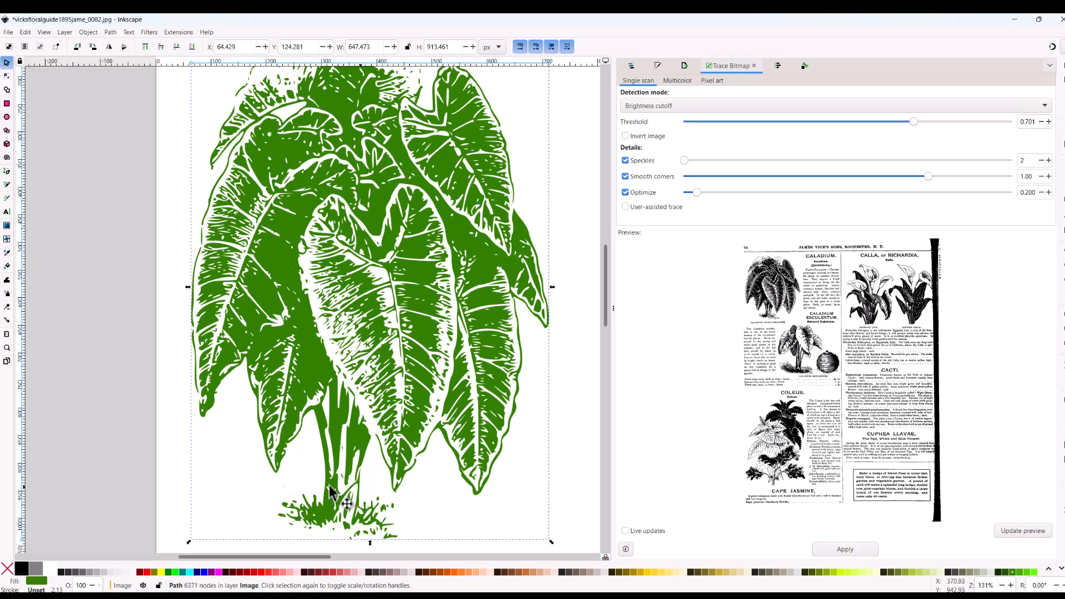
pyautogui.scroll(1, 109, 438)
pyautogui.scroll(-3, 248, 447)
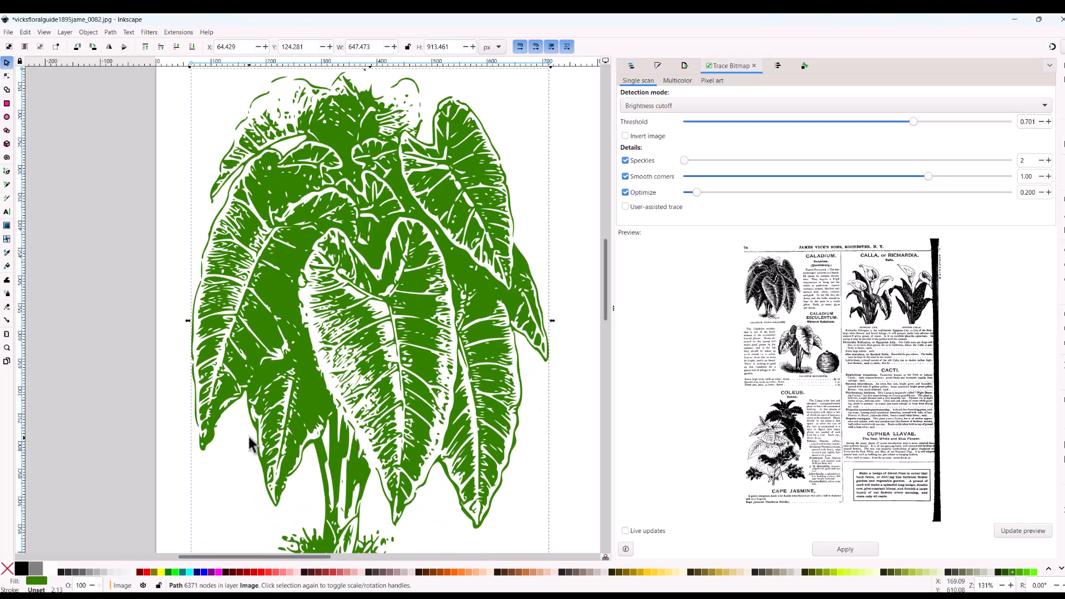
pyautogui.scroll(5, 251, 444)
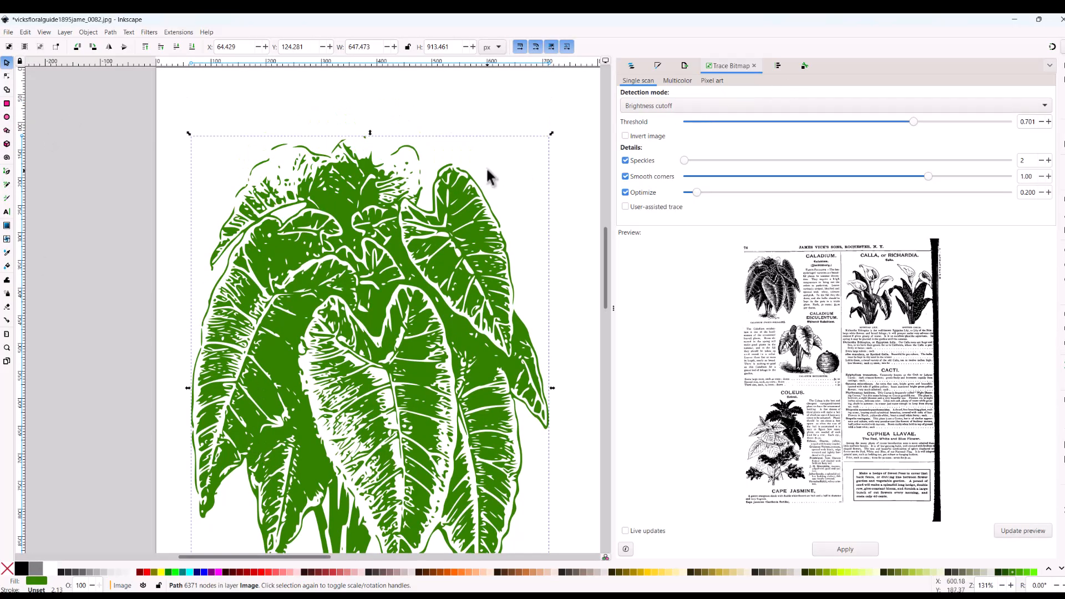
# Step: Save the drawing as "caladium green" in Inkscape SVG format in folder 1 inside the Documents library
pyautogui.click(9, 32)
pyautogui.click(31, 119)
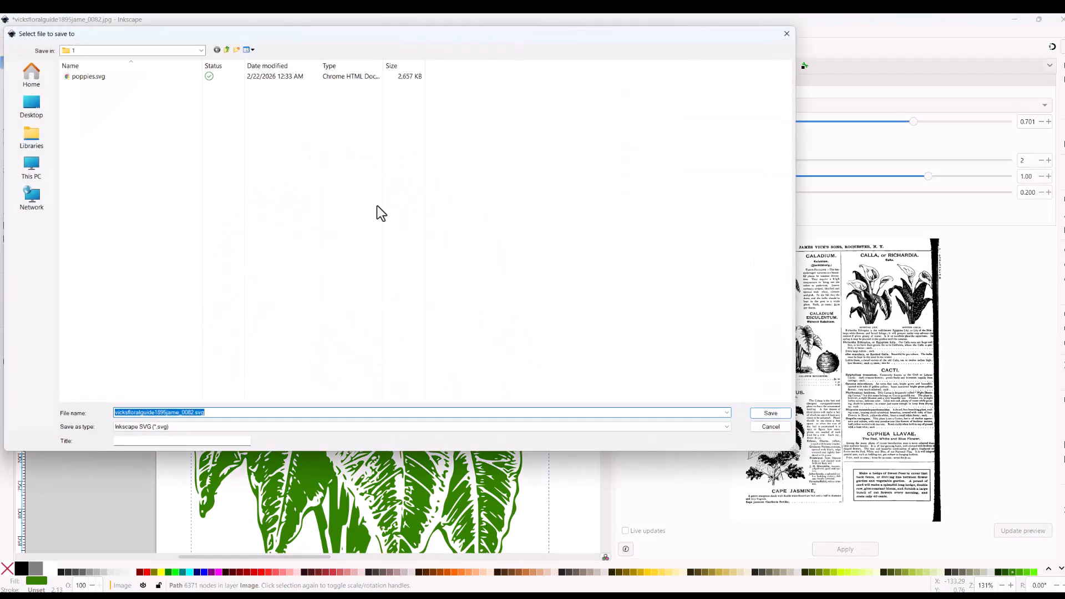
pyautogui.click(32, 139)
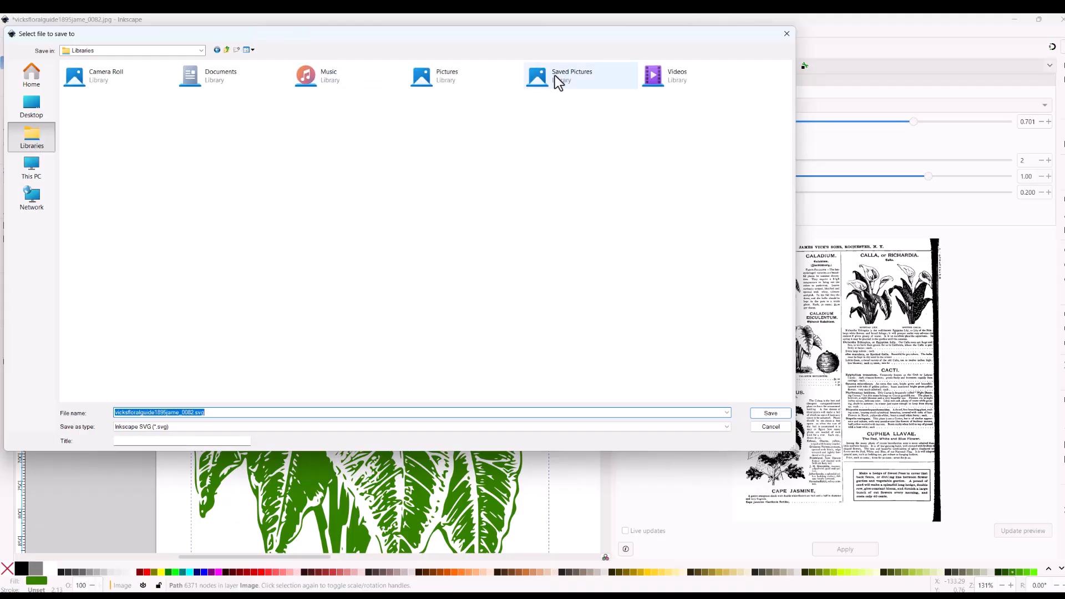
pyautogui.click(188, 76)
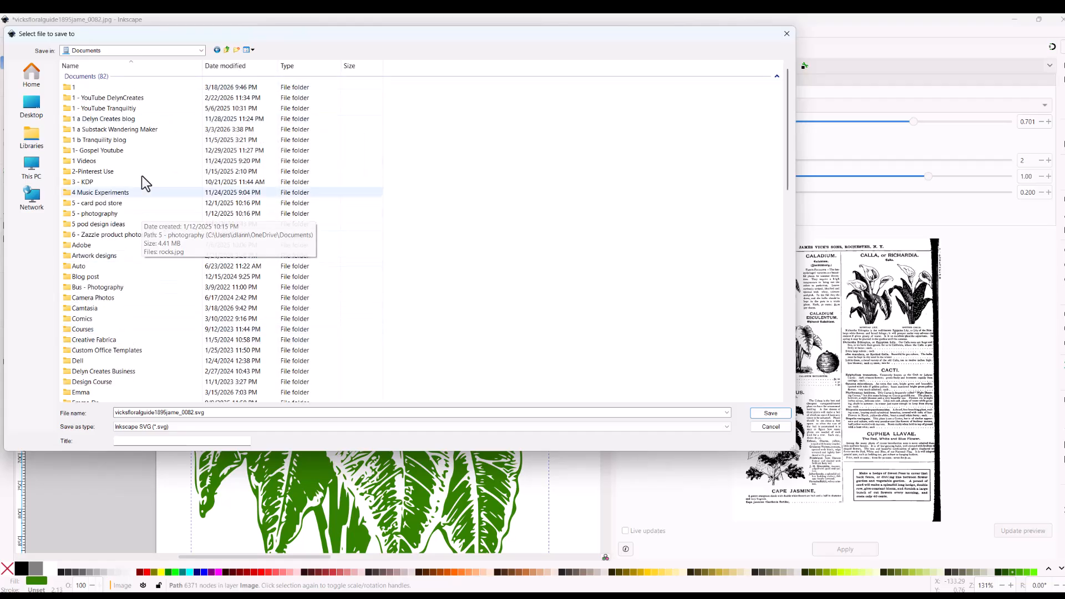
pyautogui.doubleClick(111, 87)
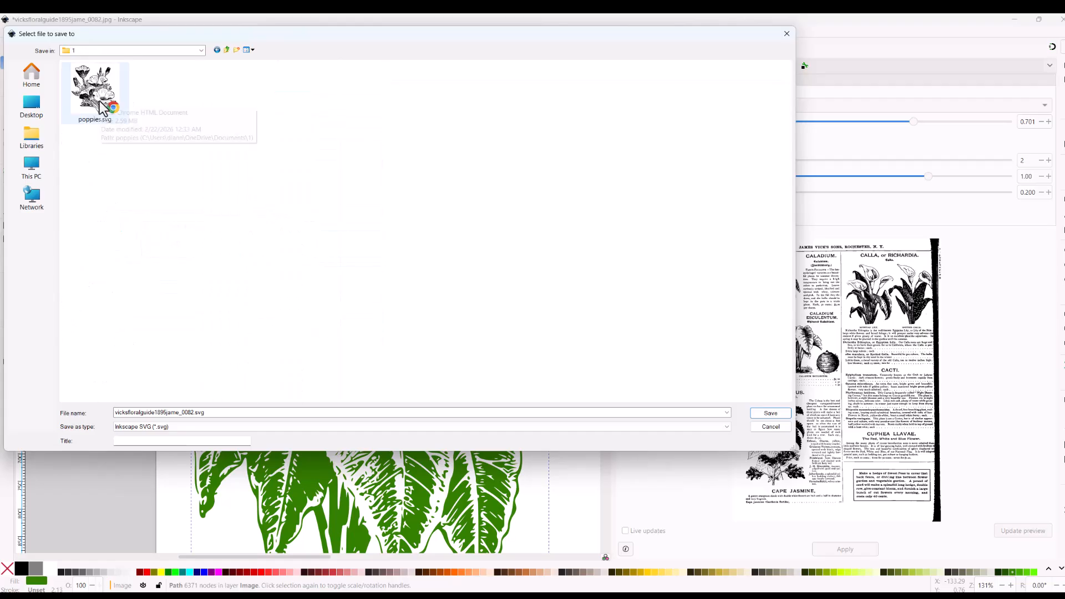
pyautogui.doubleClick(166, 413)
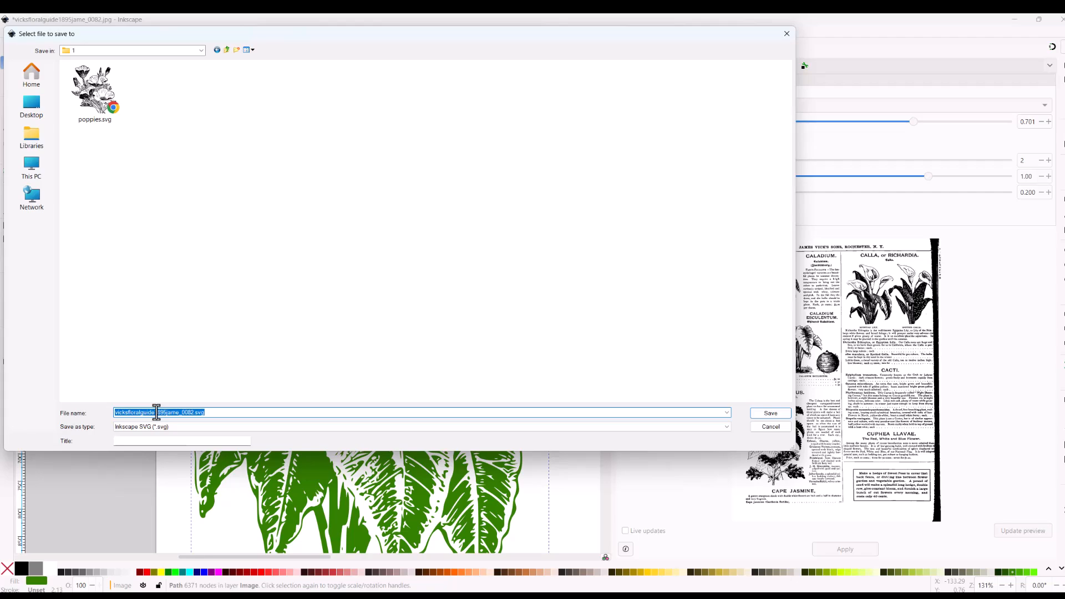
pyautogui.write('caladium green')
pyautogui.press('Return')
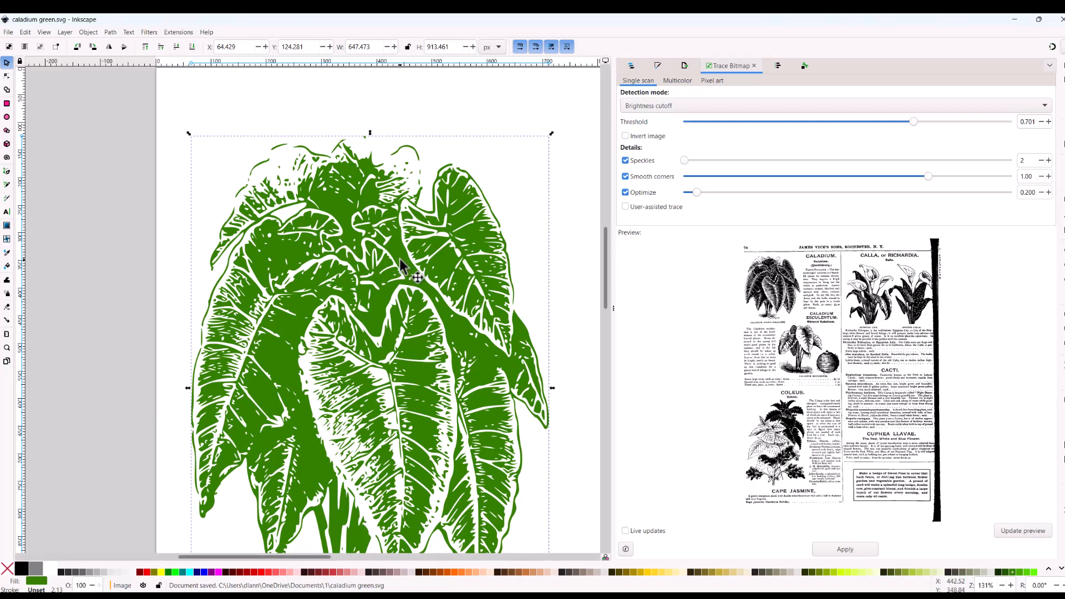
pyautogui.scroll(-3, 399, 259)
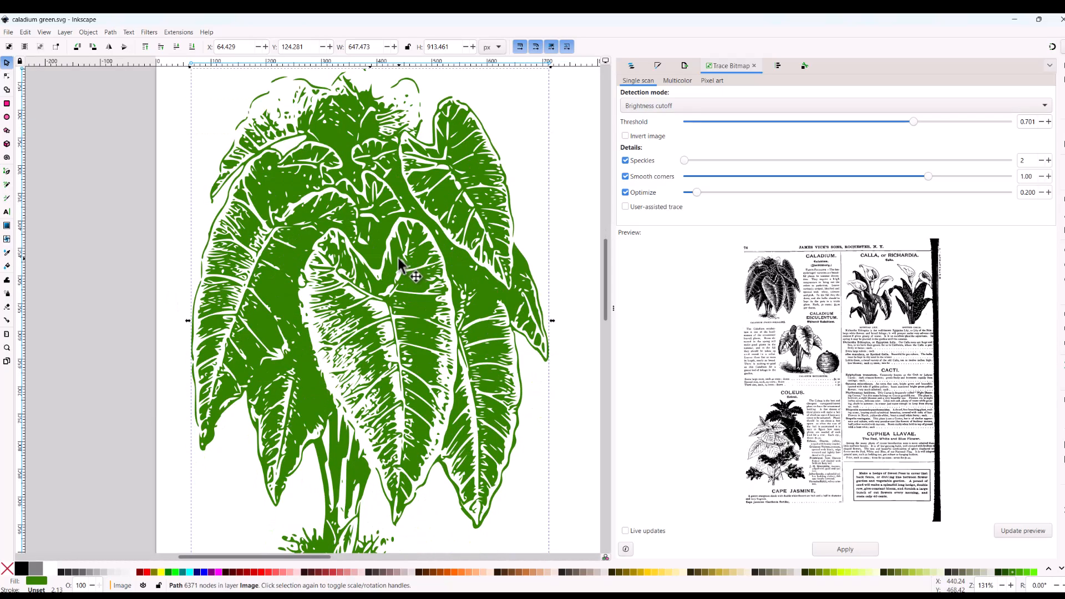
pyautogui.scroll(-3, 398, 257)
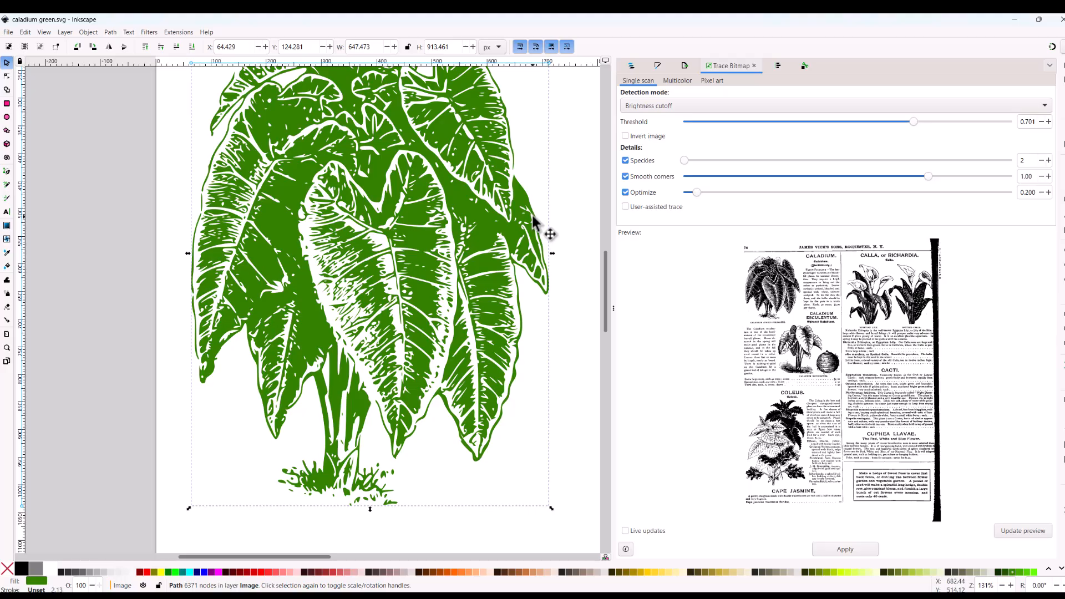
pyautogui.scroll(2, 540, 224)
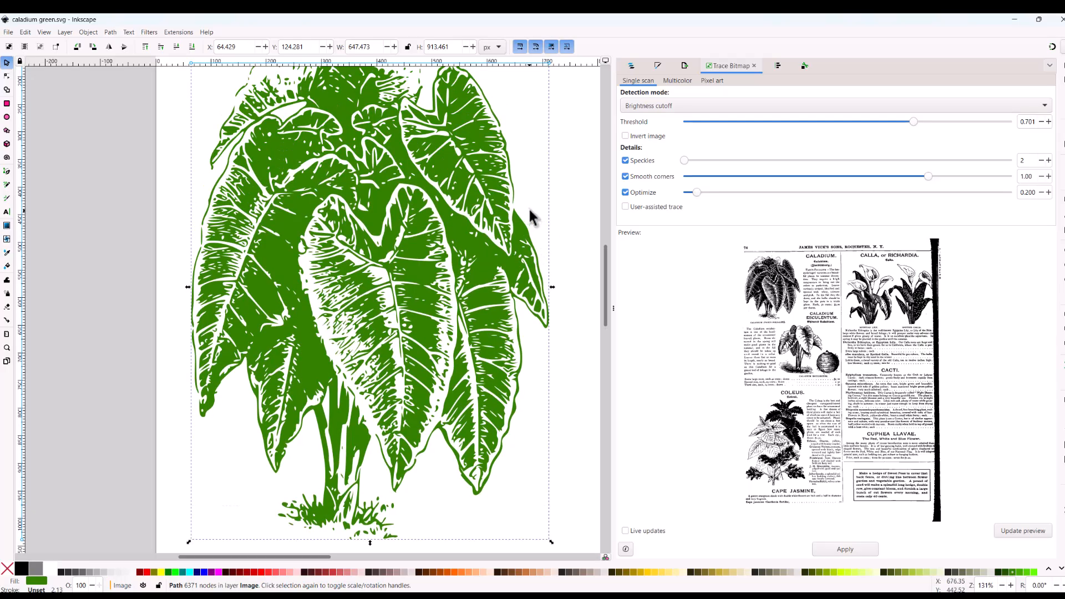
# Step: Export the selected caladium as a PNG named caladium.png in folder 1 inside Documents
pyautogui.scroll(3, 533, 221)
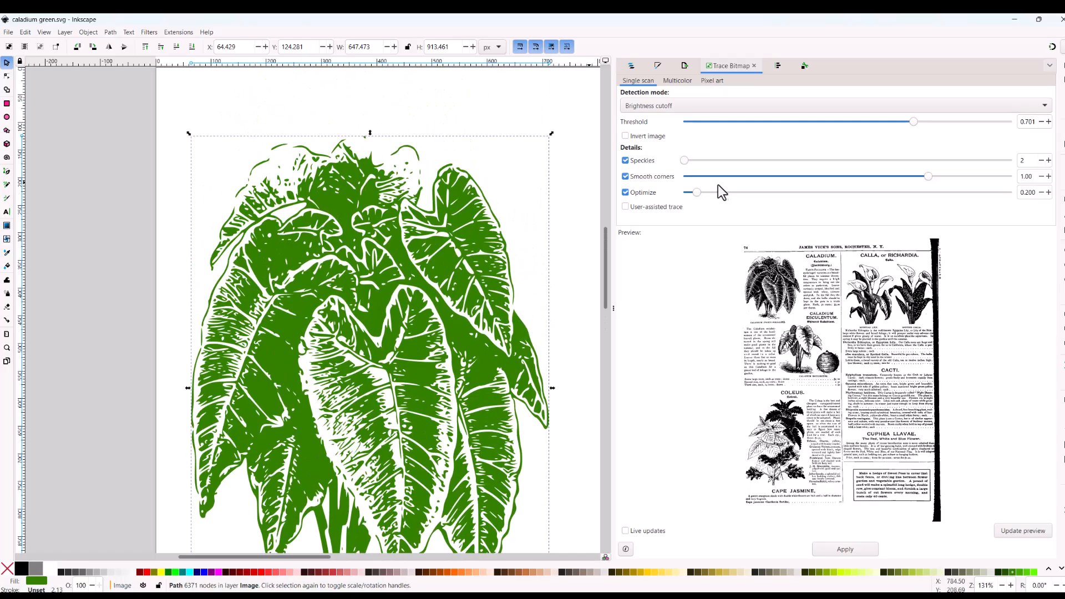
pyautogui.hotkey('ctrl', 'shift', 'e')
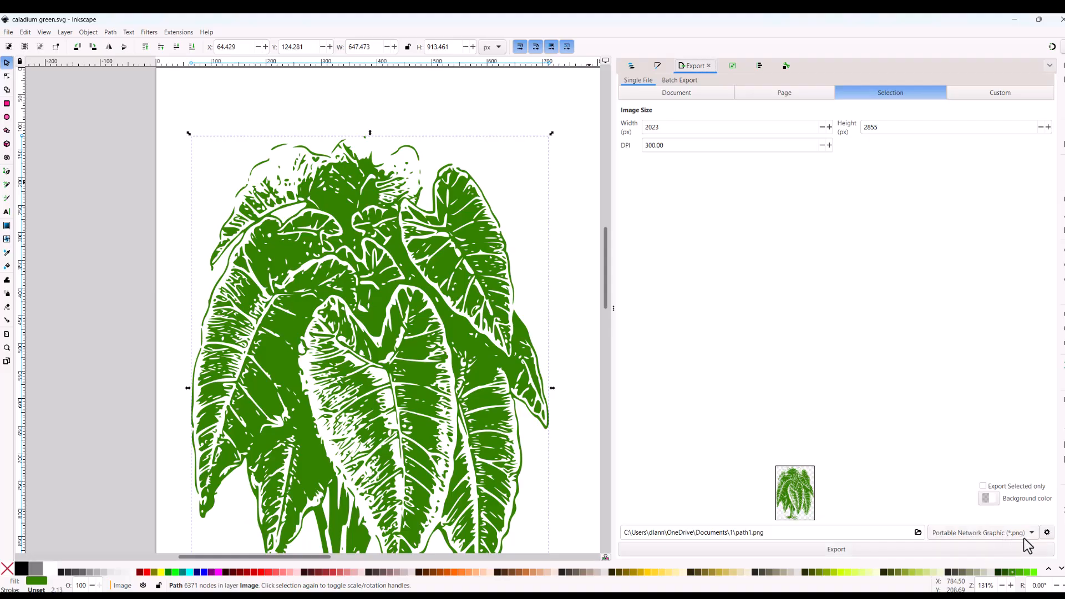
pyautogui.click(751, 535)
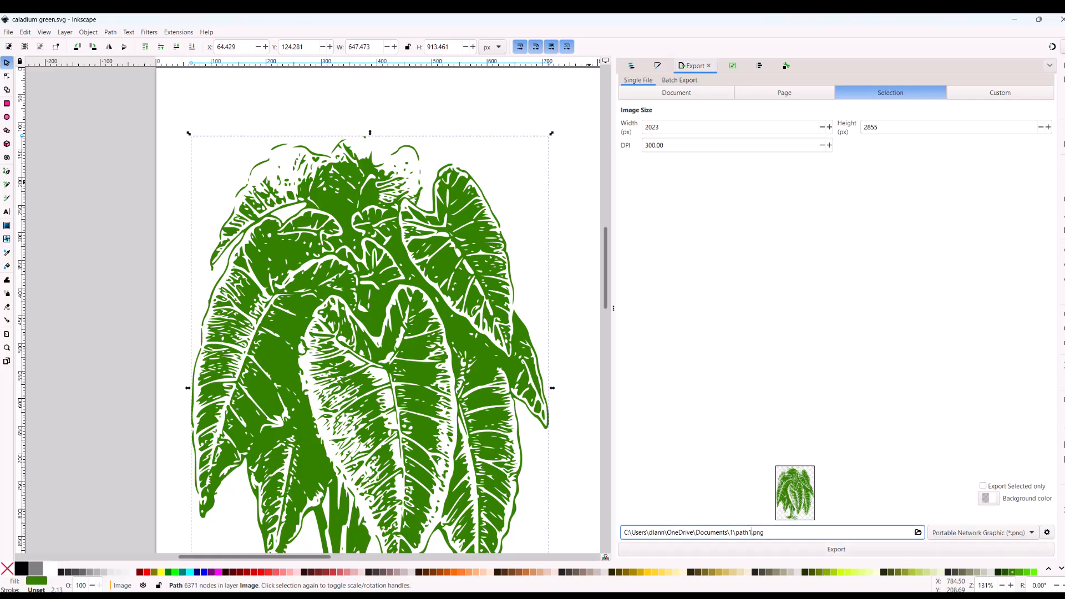
pyautogui.press('BackSpace')
pyautogui.press('BackSpace')
pyautogui.press('BackSpace')
pyautogui.press('BackSpace')
pyautogui.press('BackSpace')
pyautogui.write('caladium')
pyautogui.click(779, 548)
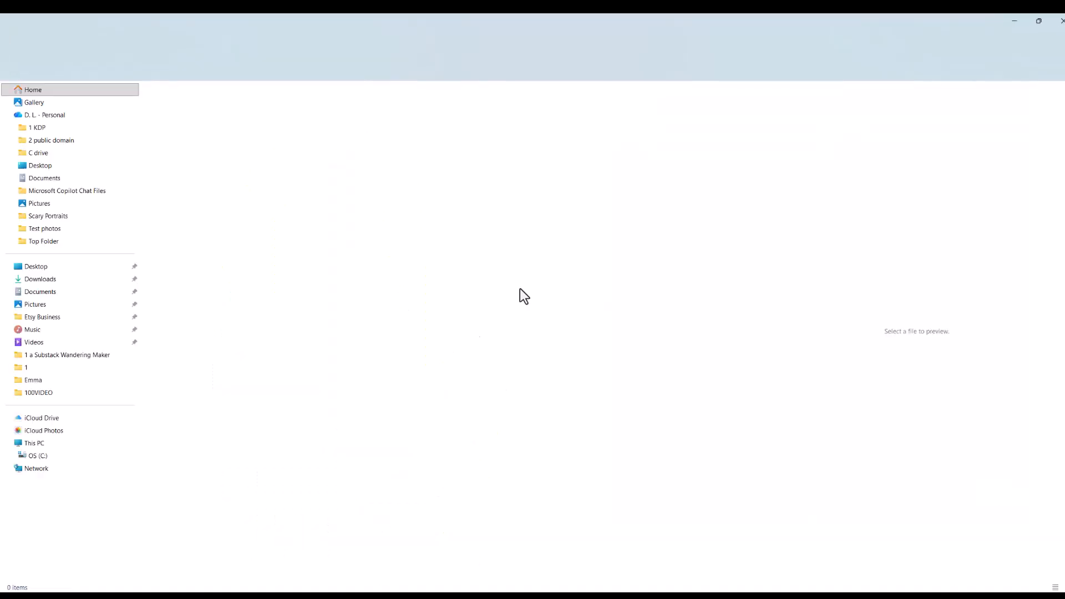
# Step: In File Explorer, open folder 1, view the exported caladium.png and enlarge the image viewer window
pyautogui.click(662, 153)
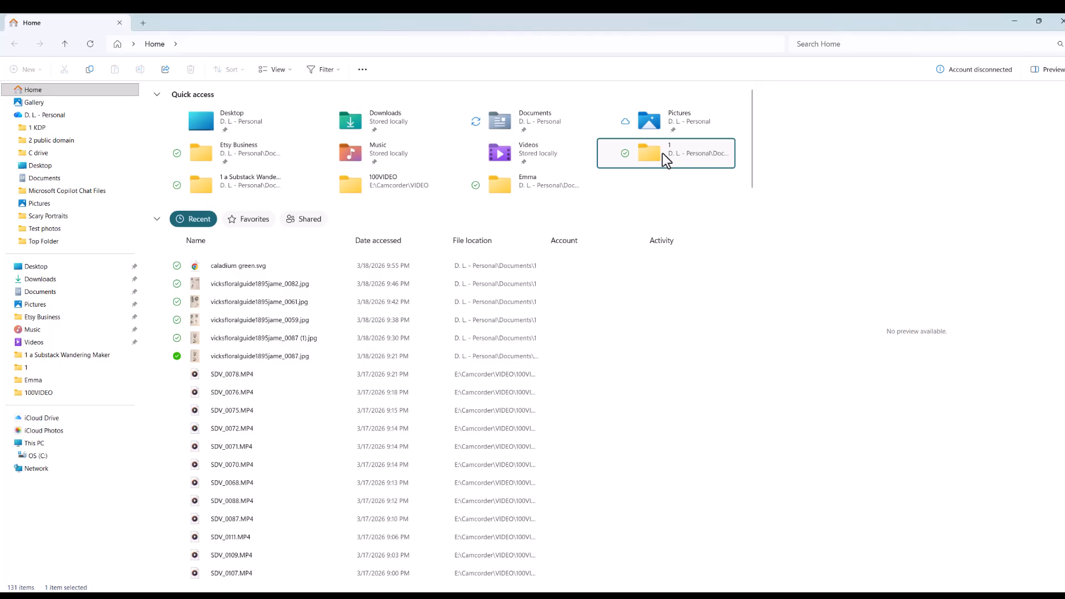
pyautogui.doubleClick(649, 154)
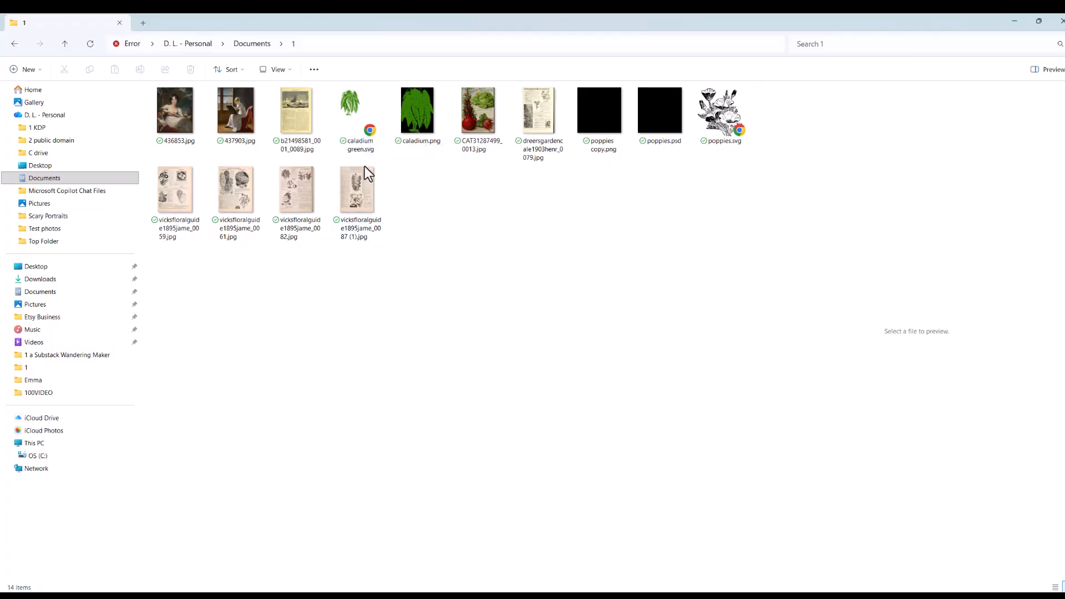
pyautogui.doubleClick(419, 132)
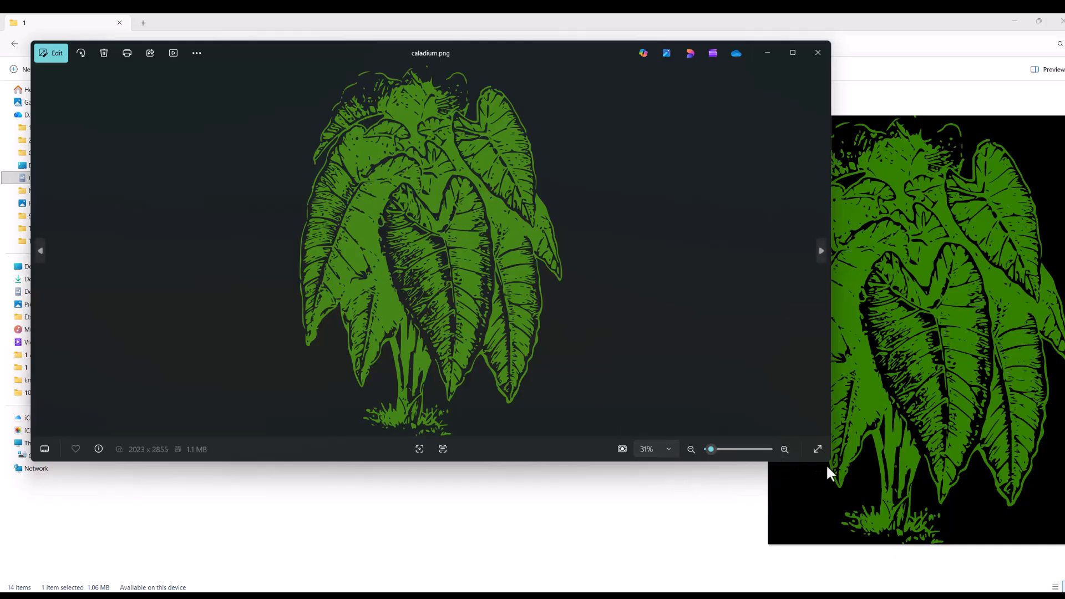
pyautogui.moveTo(828, 466); pyautogui.dragTo(893, 571)
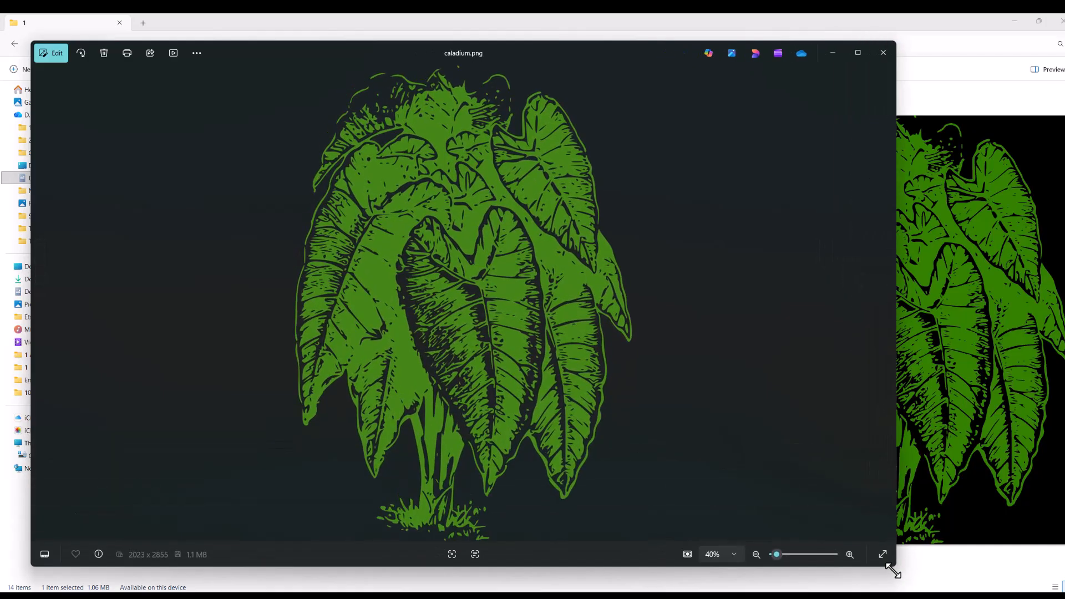